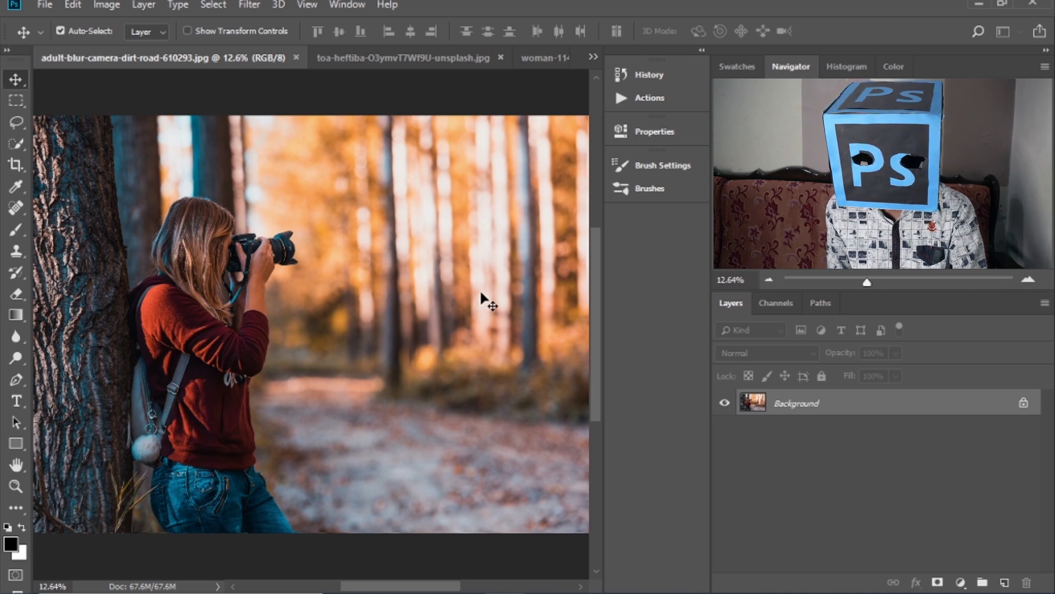
Look through the hoodie portrait and woman photos, then return to the forest photographer photo
left_click(365, 65)
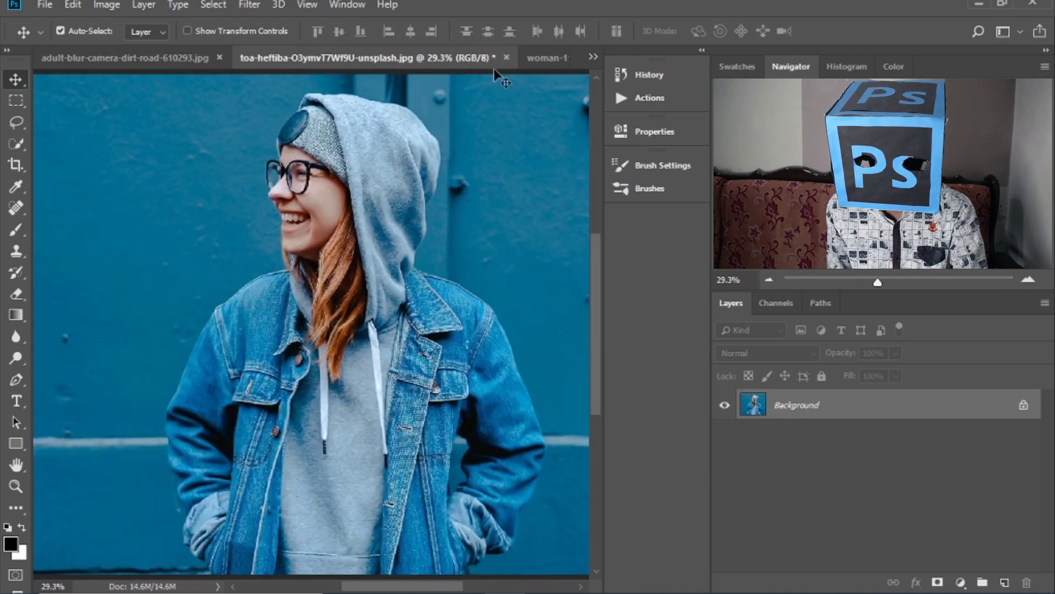
left_click(552, 58)
left_click(99, 60)
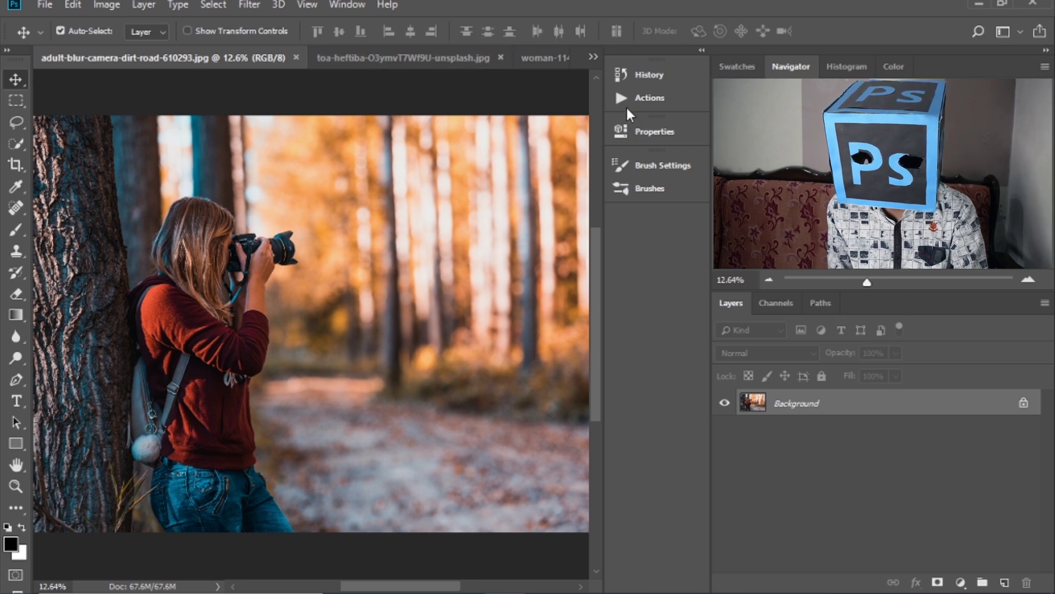
Show the Actions panel from the Window menu, then expand and collapse Default Actions
left_click(673, 96)
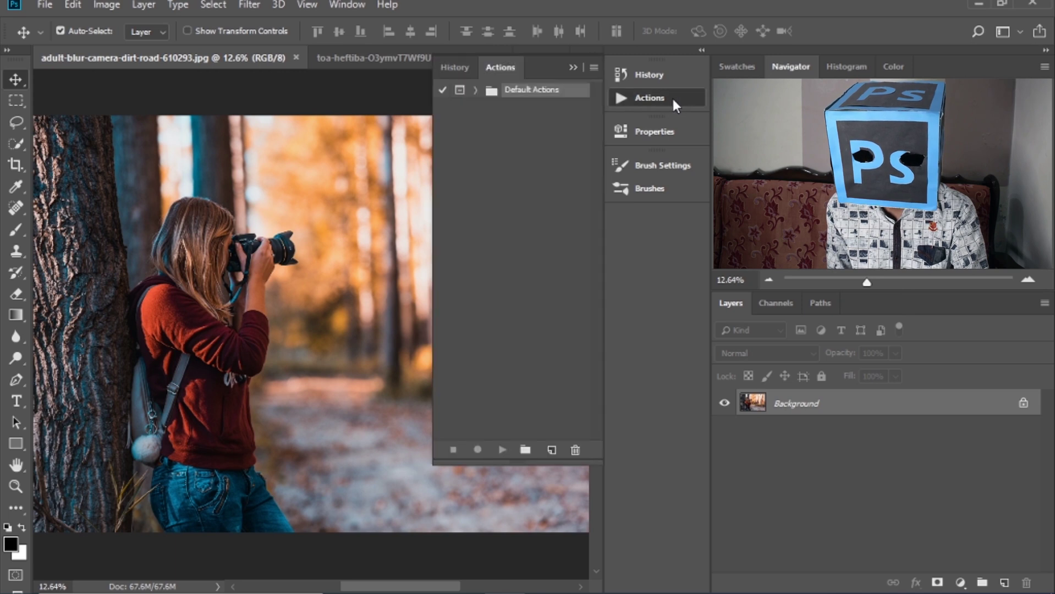
left_click(572, 67)
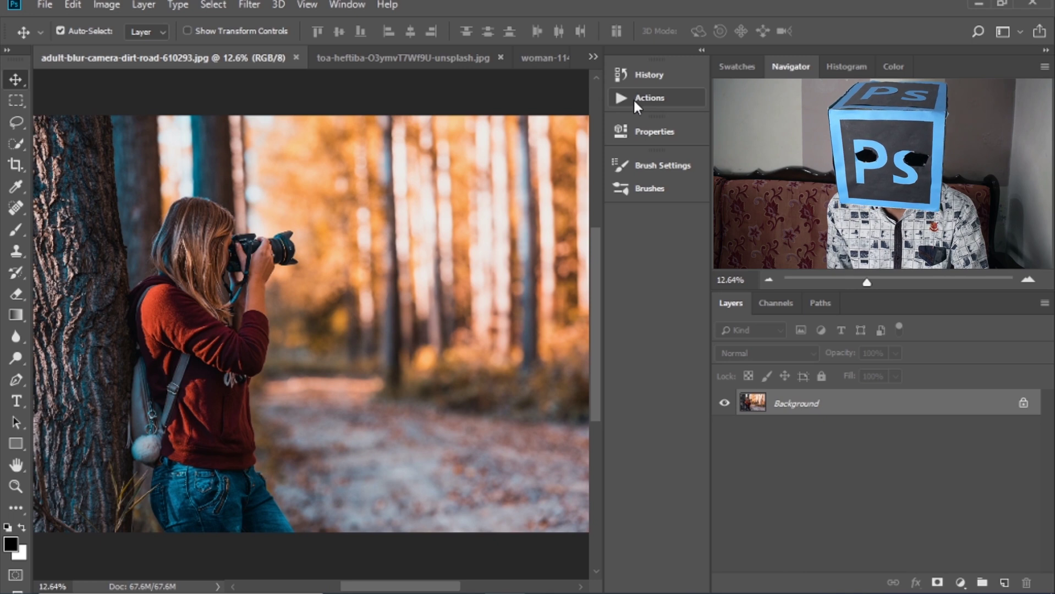
left_click(307, 5)
mouse_move(341, 6)
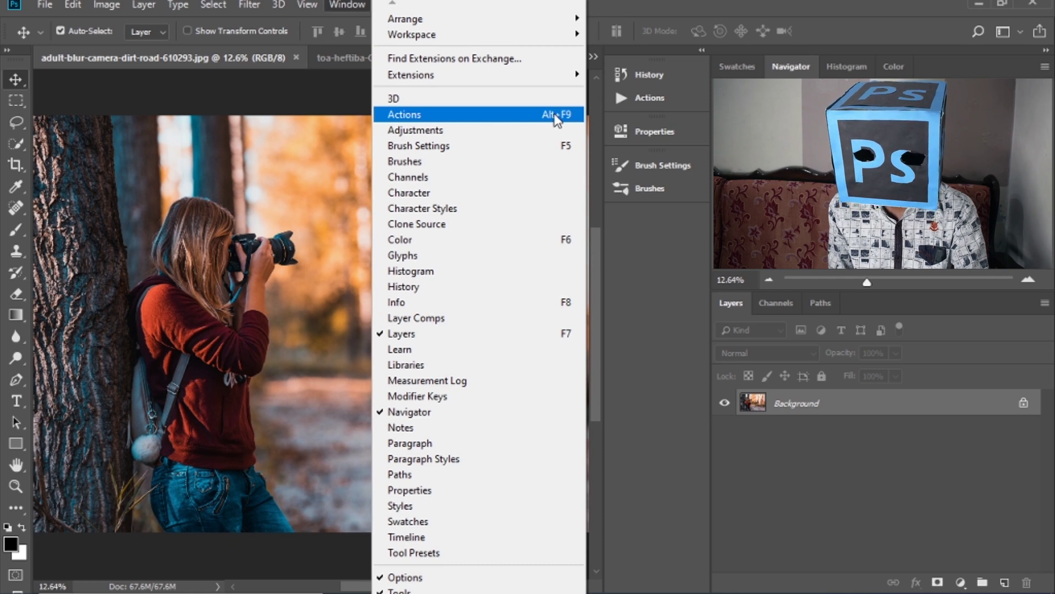
left_click(556, 120)
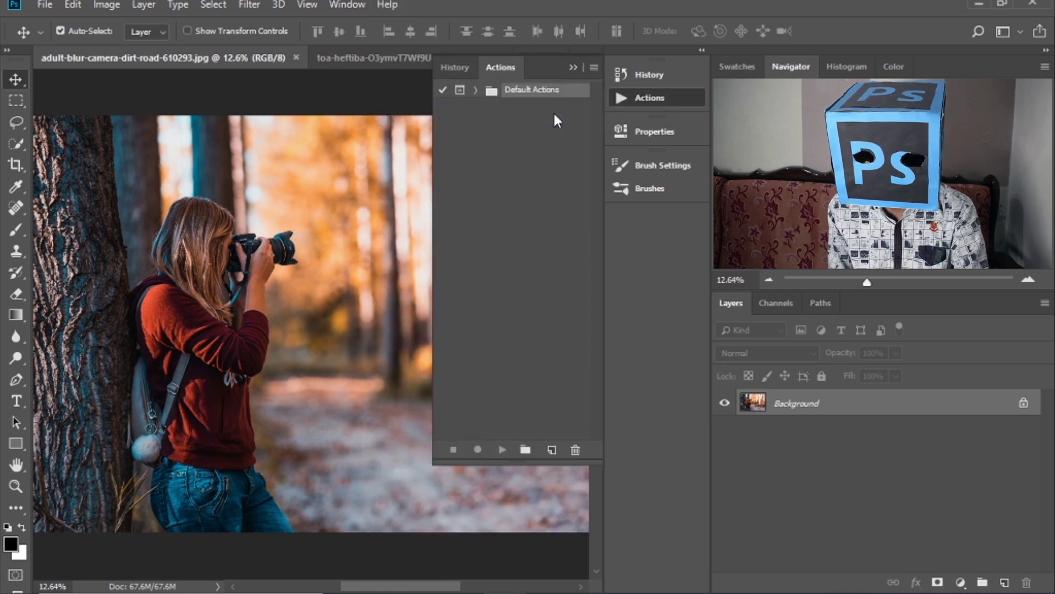
left_click(475, 89)
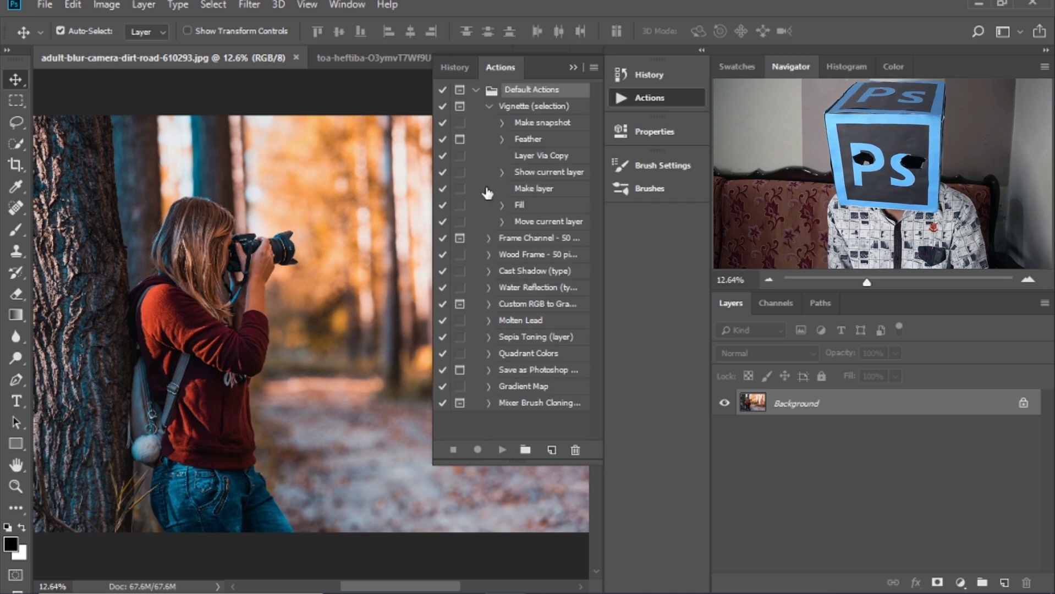
left_click(476, 93)
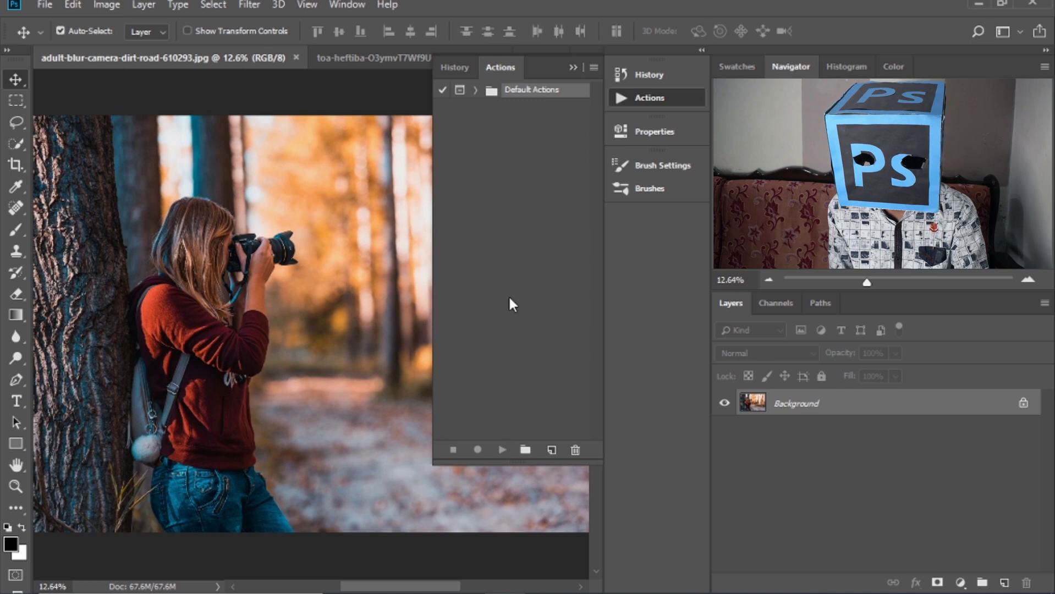
Load Cinematic Photoshop Action By Tut Buddy.atn and expand it to list its ten actions
left_click(593, 68)
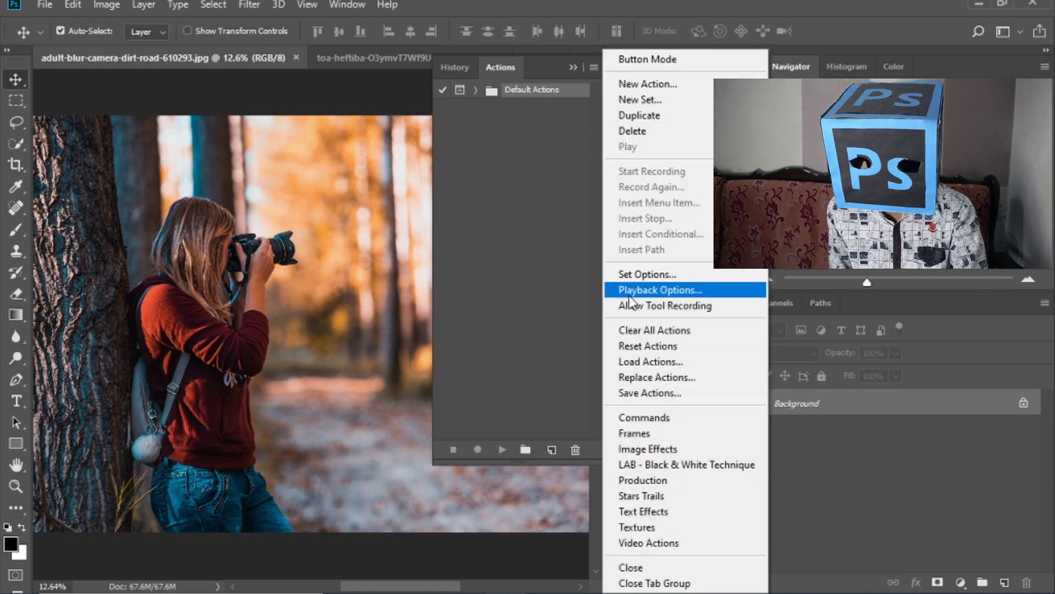
left_click(636, 363)
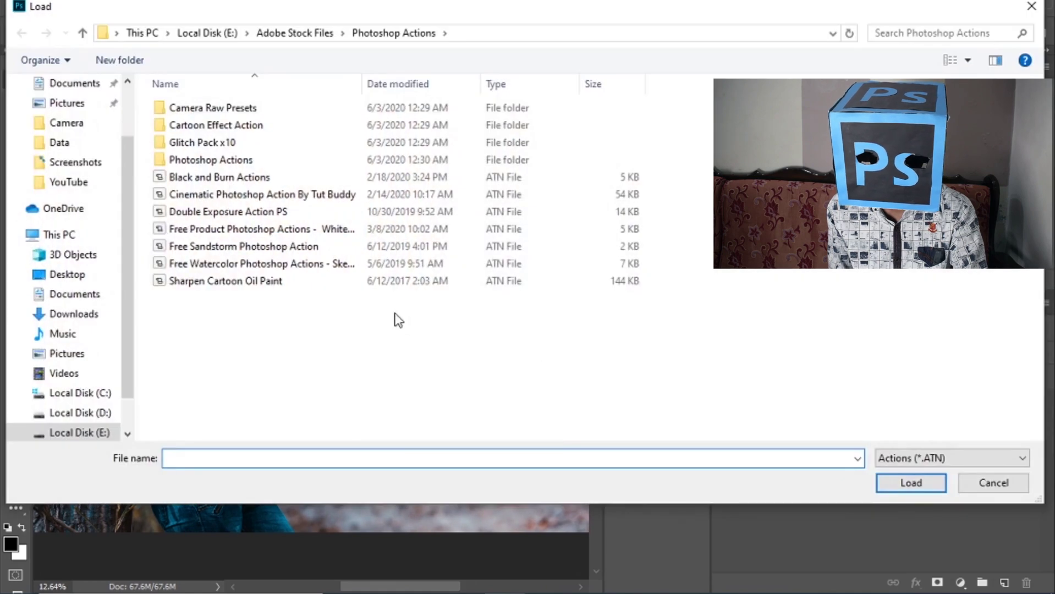
left_click(218, 195)
left_click(884, 483)
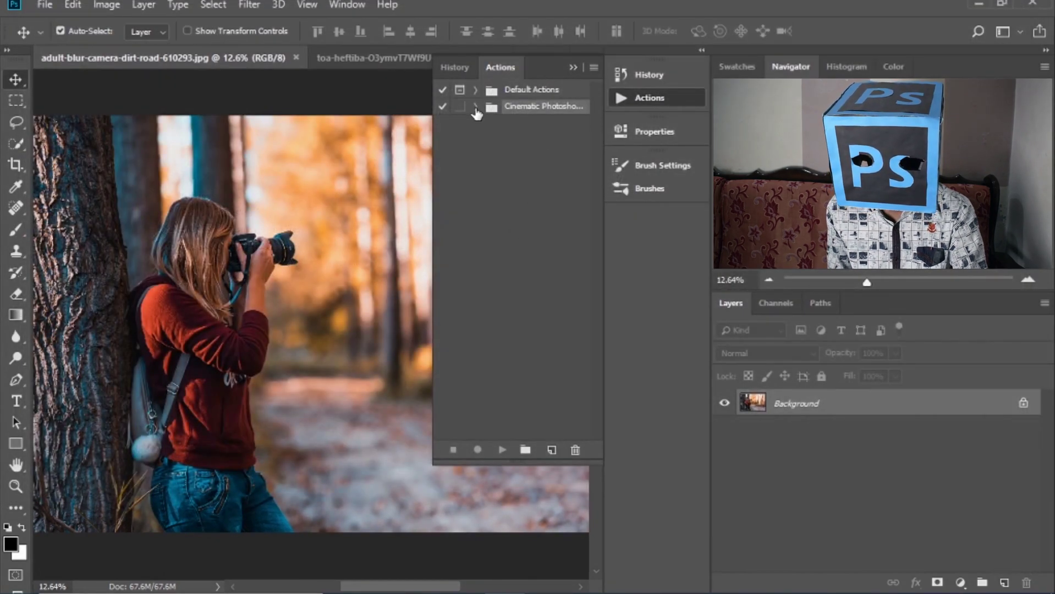
left_click(476, 106)
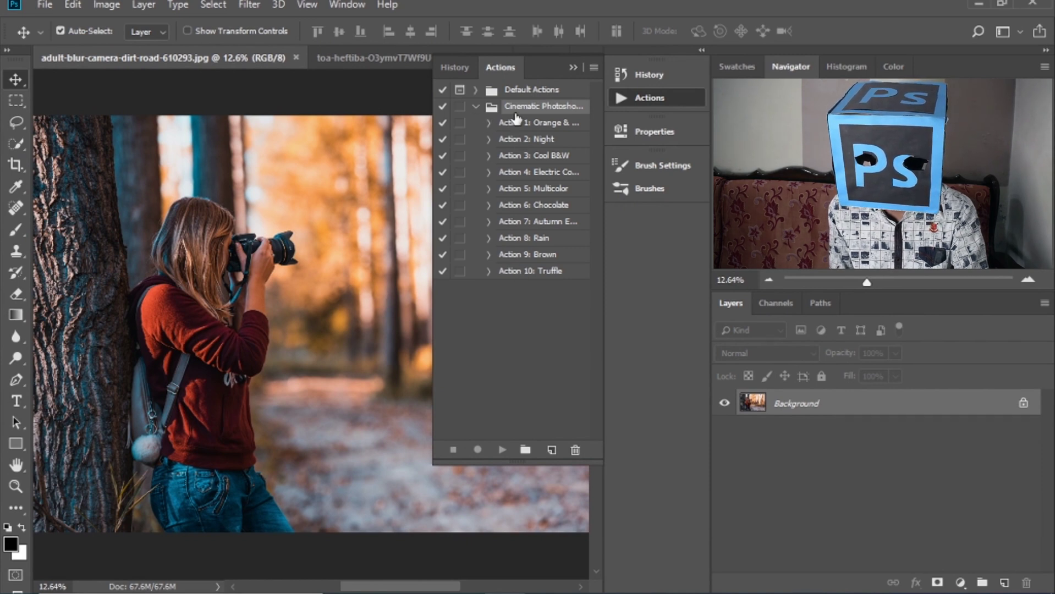
Play Action 1: Orange & Teal on the forest photo and toggle its group to compare
left_click(556, 125)
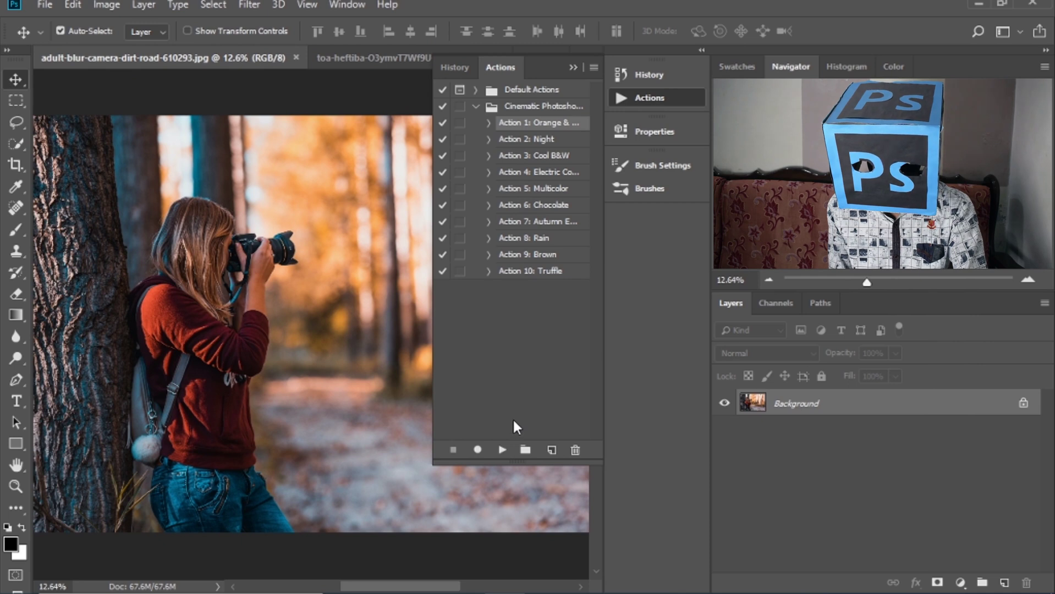
left_click(502, 450)
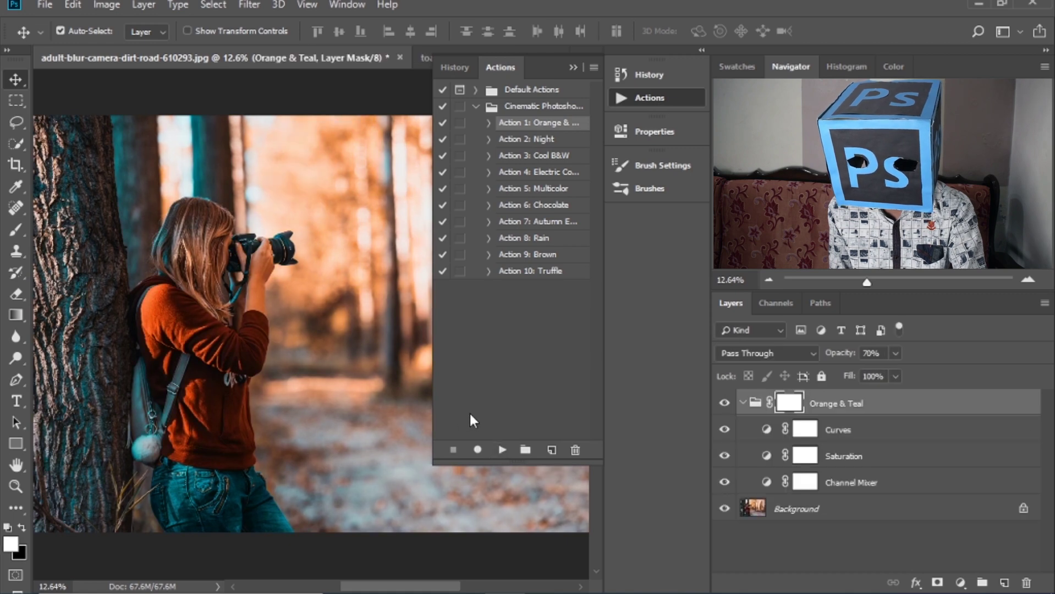
left_click(568, 69)
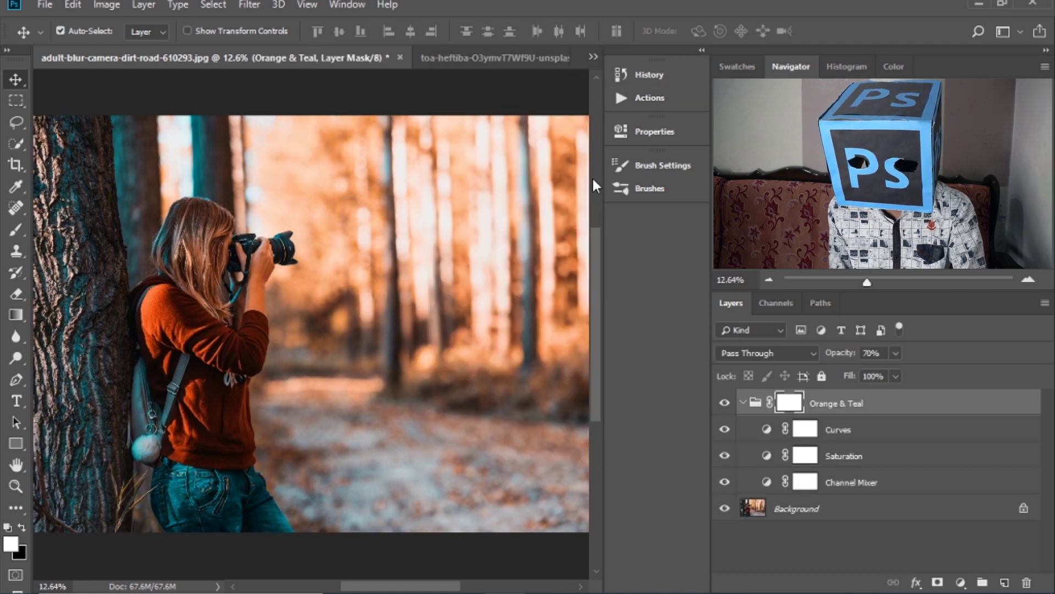
left_click(742, 403)
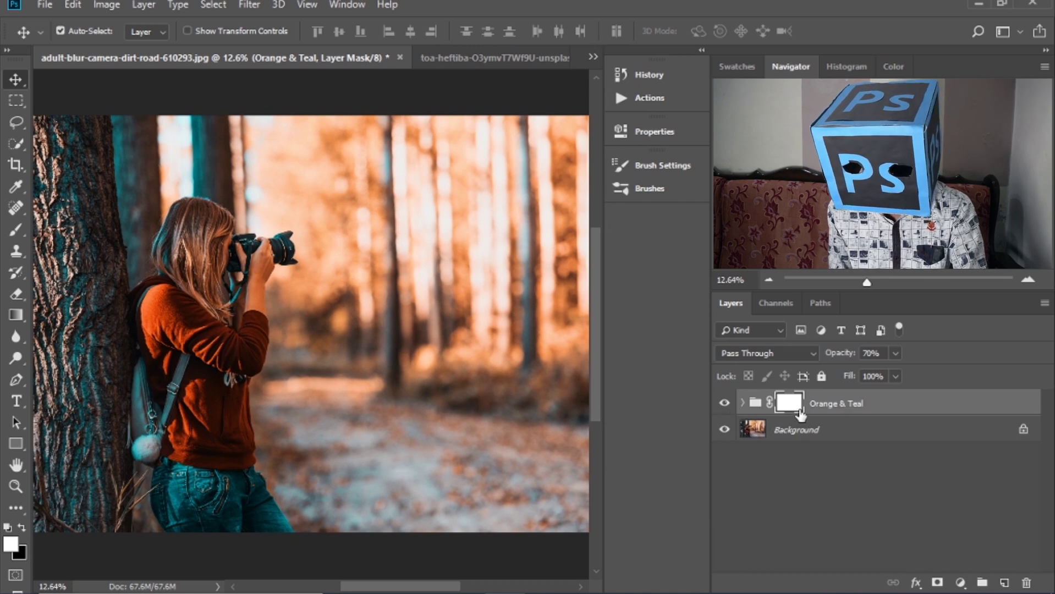
left_click(743, 403)
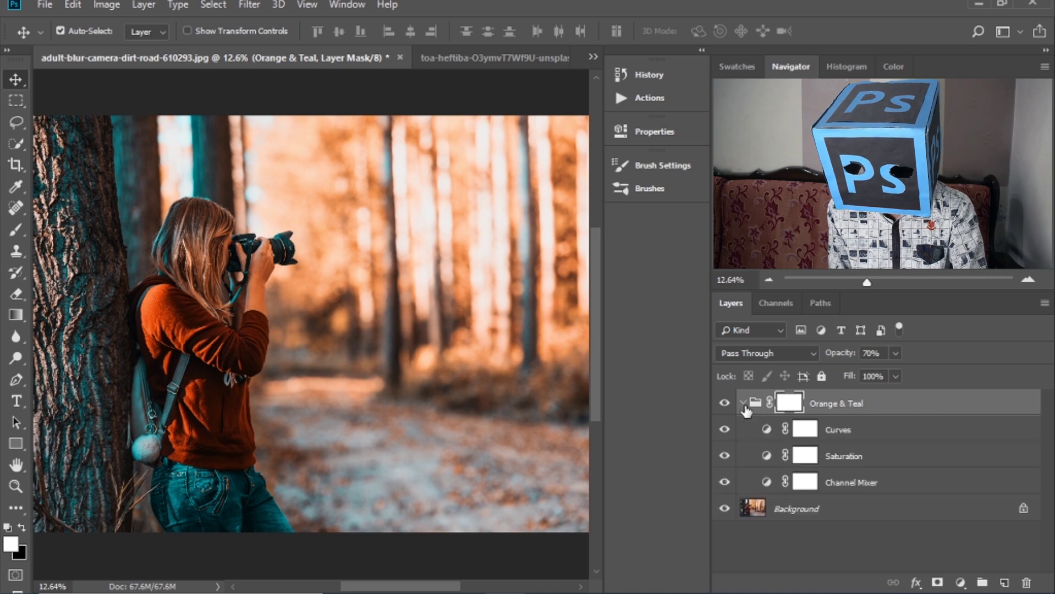
left_click(742, 404)
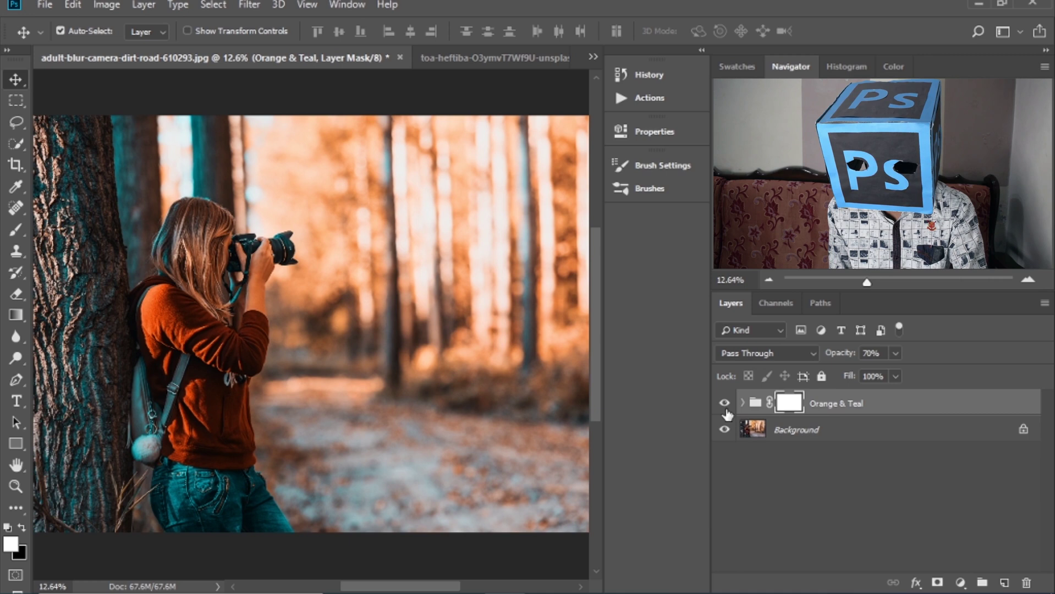
left_click(725, 404)
left_click(724, 404)
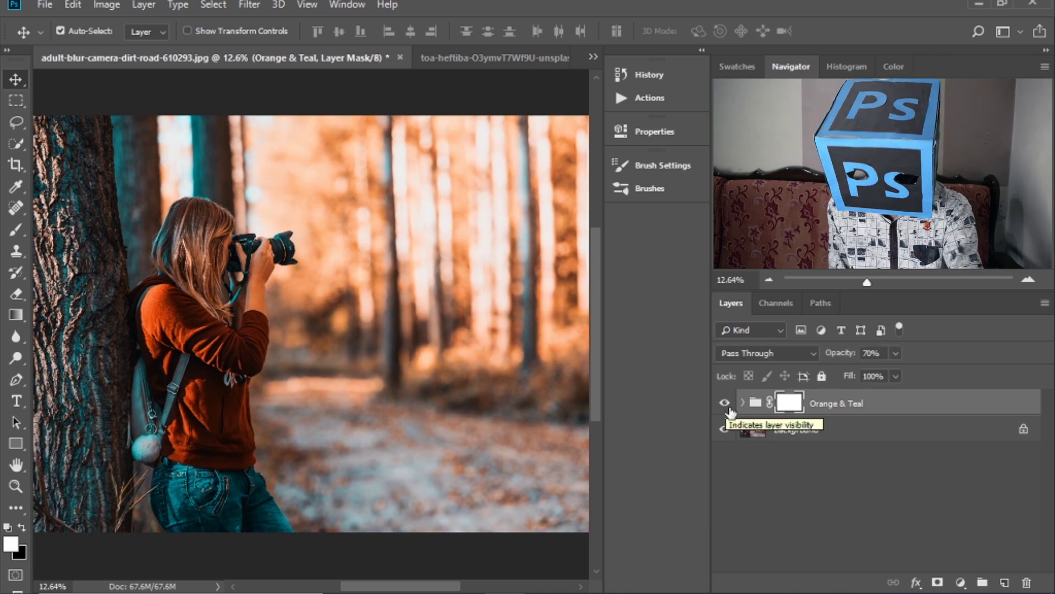
Delete the Orange & Teal group and play the Chocolate action on the forest photo
key("Delete")
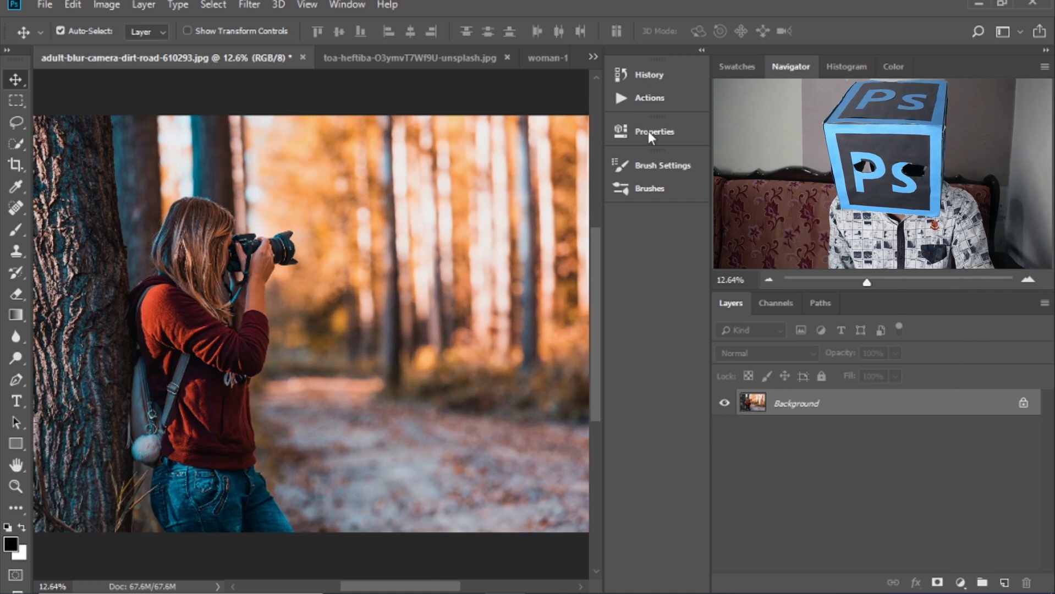
left_click(638, 104)
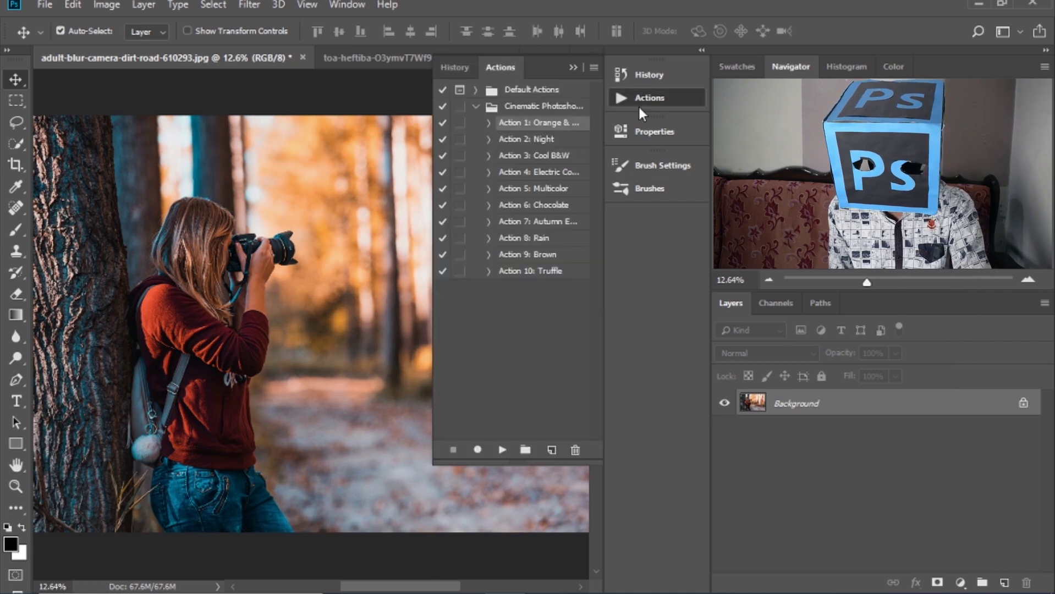
left_click(541, 212)
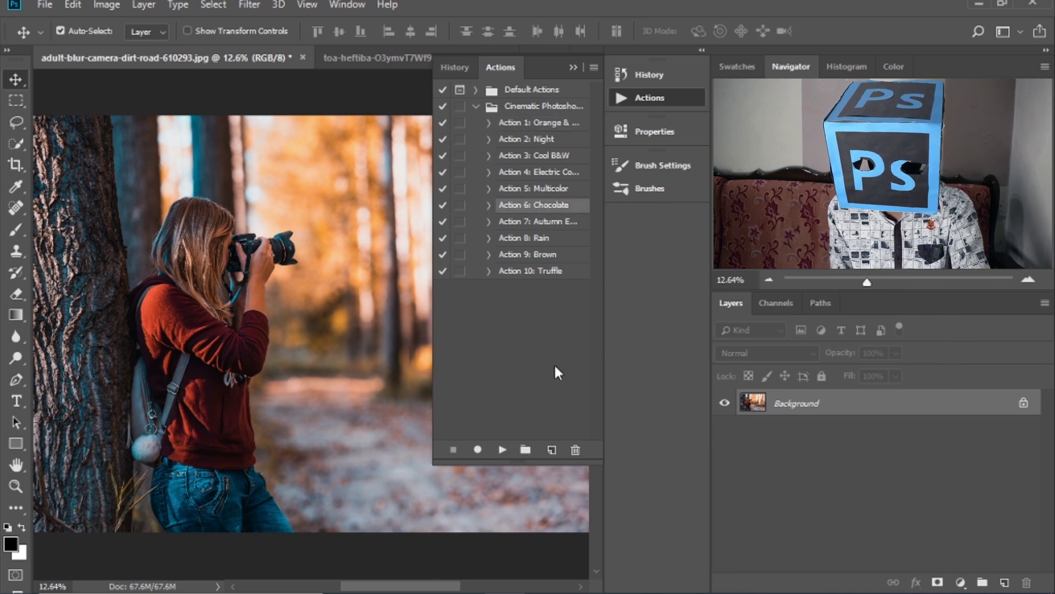
left_click(502, 450)
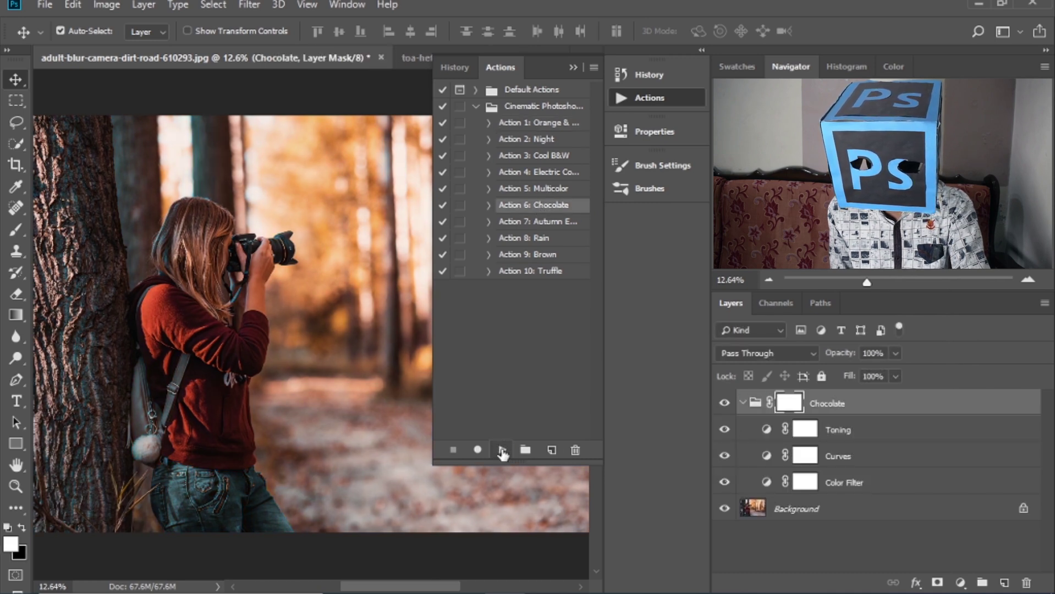
left_click(572, 68)
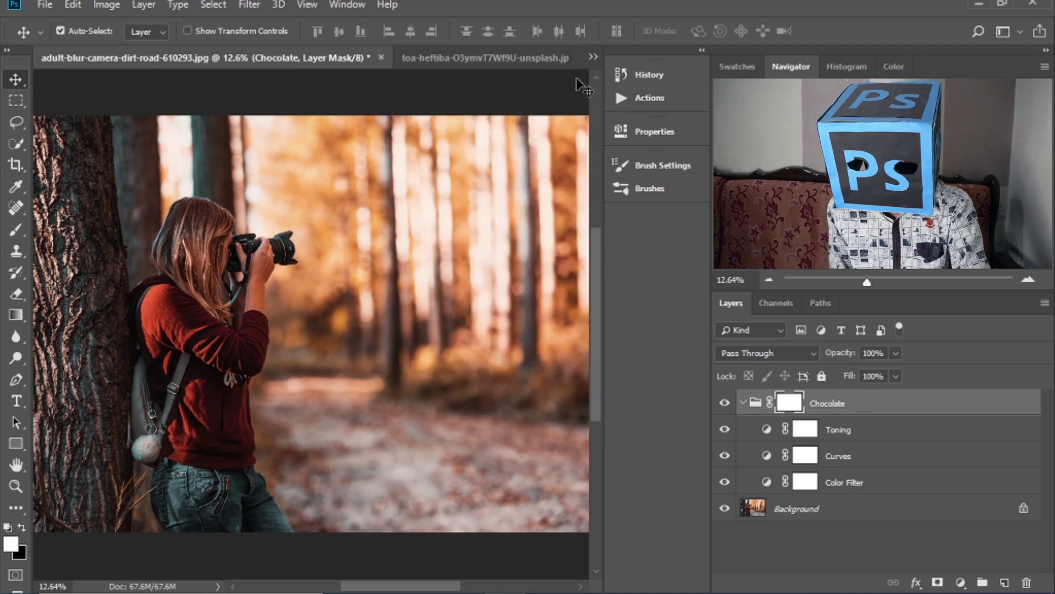
Compare the Chocolate grade on and off, then switch to the hoodie portrait document
left_click(743, 404)
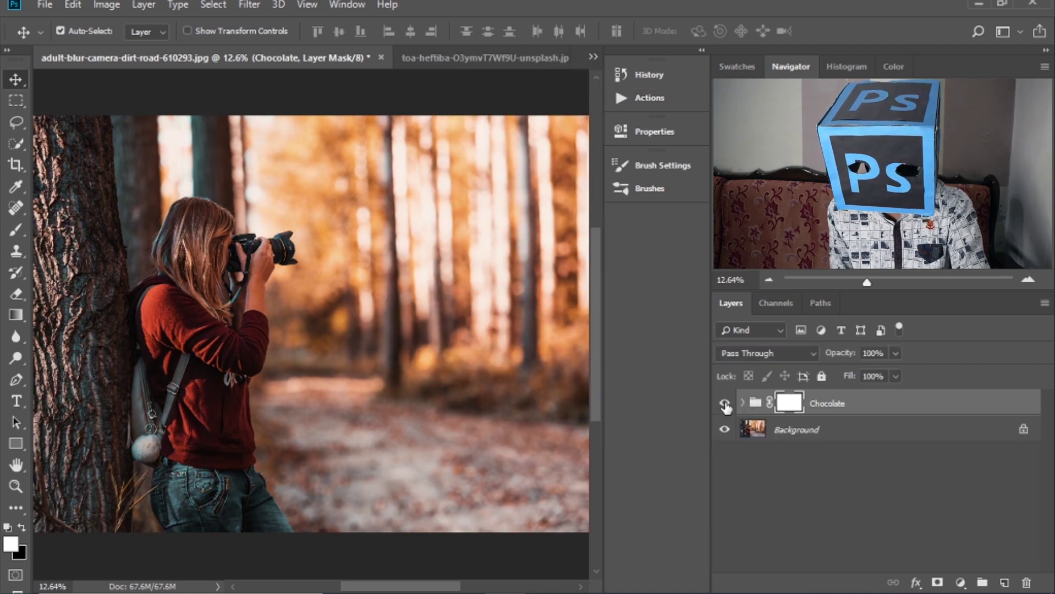
left_click(724, 403)
left_click(724, 403)
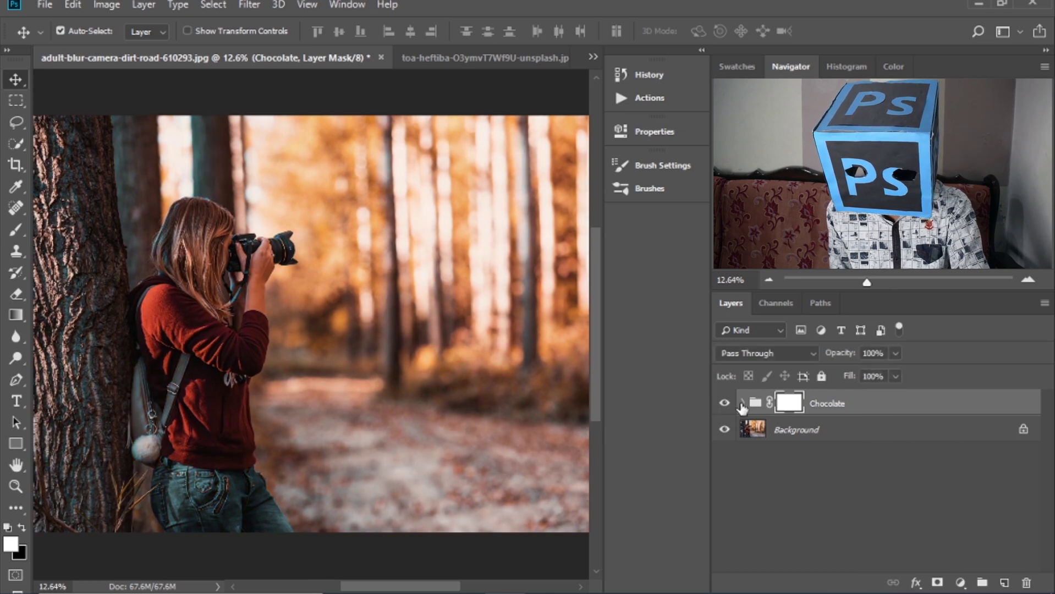
left_click(741, 404)
left_click(742, 404)
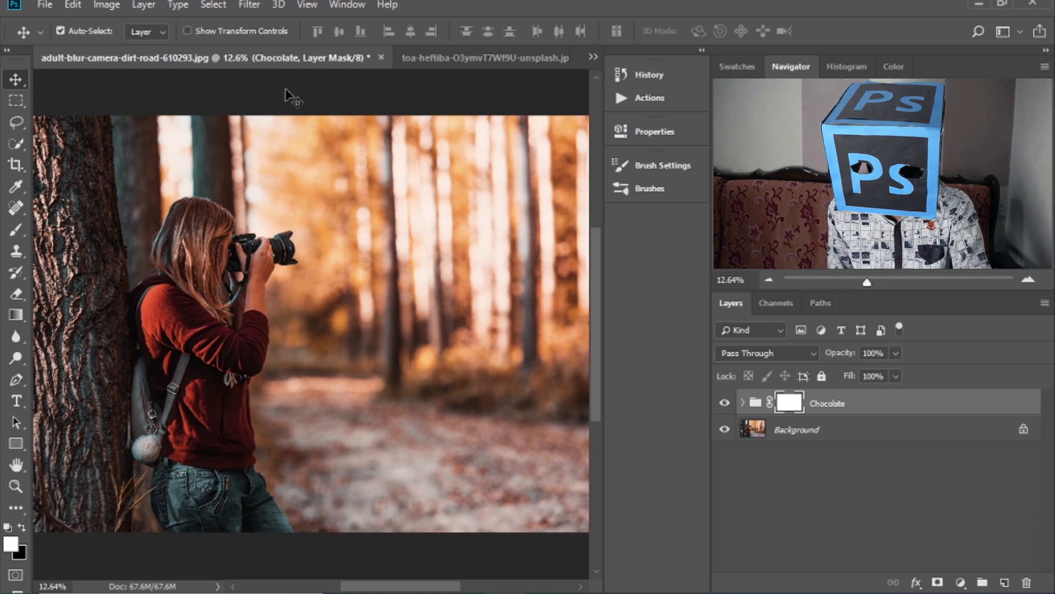
left_click(448, 59)
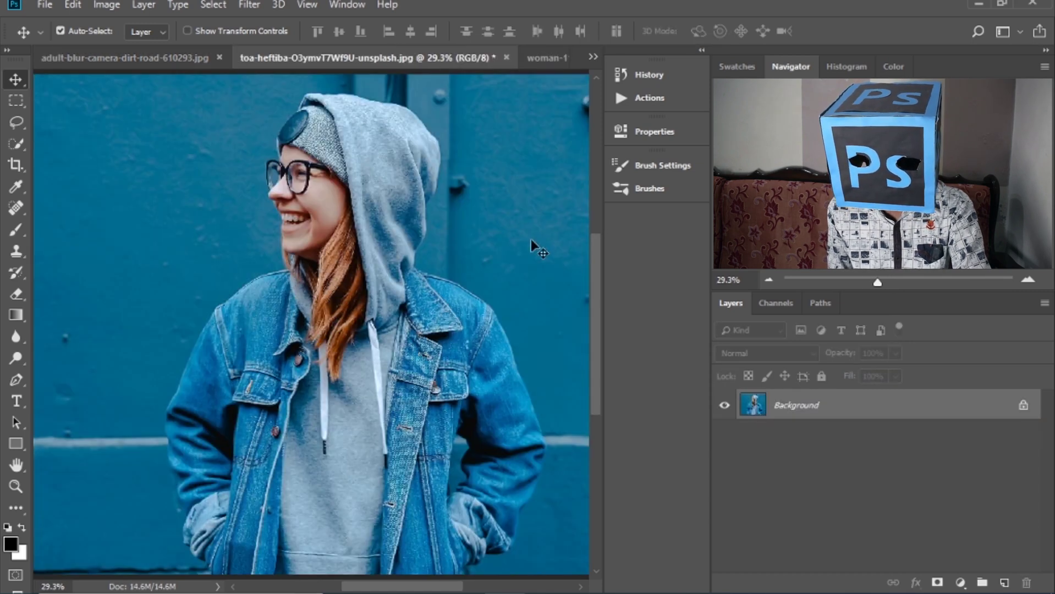
left_click(646, 100)
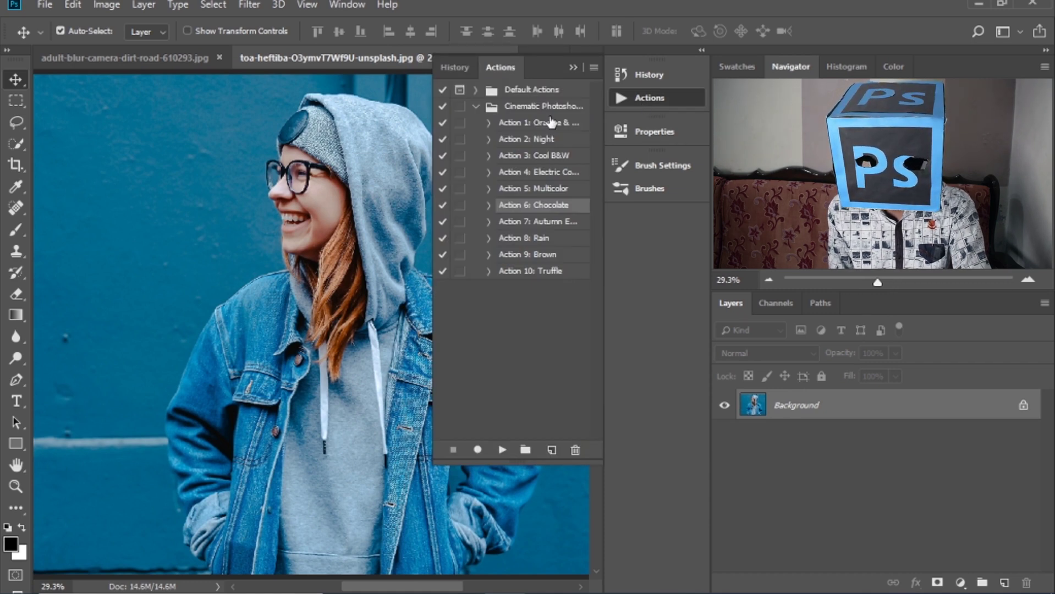
left_click(475, 106)
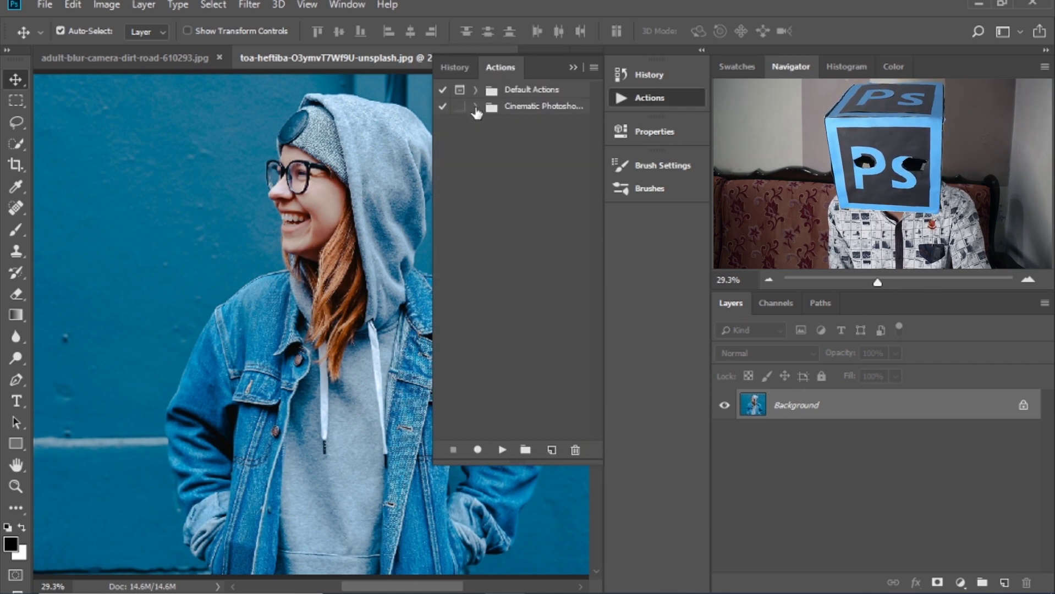
left_click(536, 108)
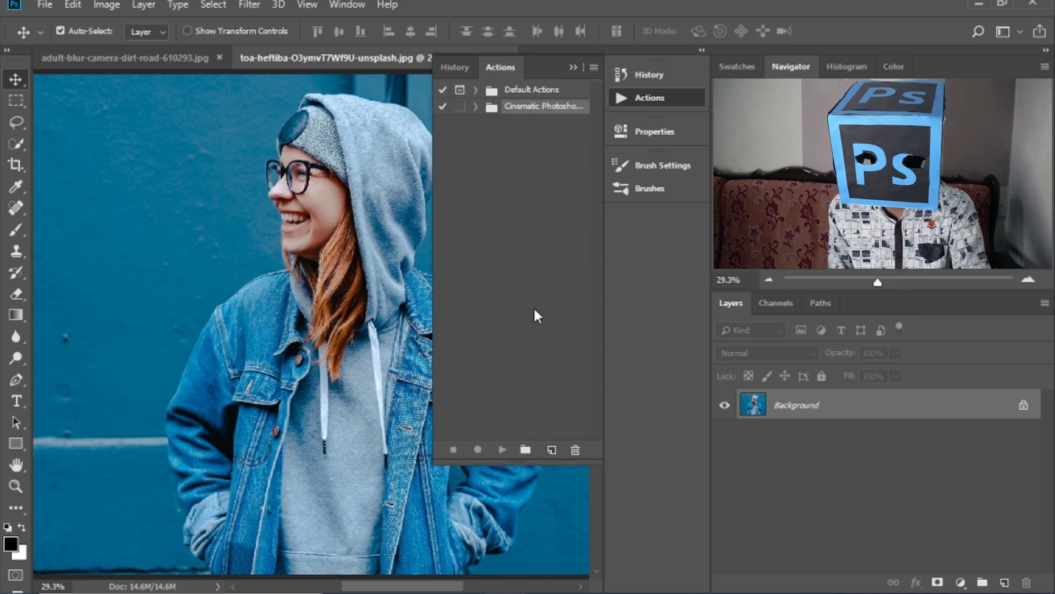
left_click(476, 107)
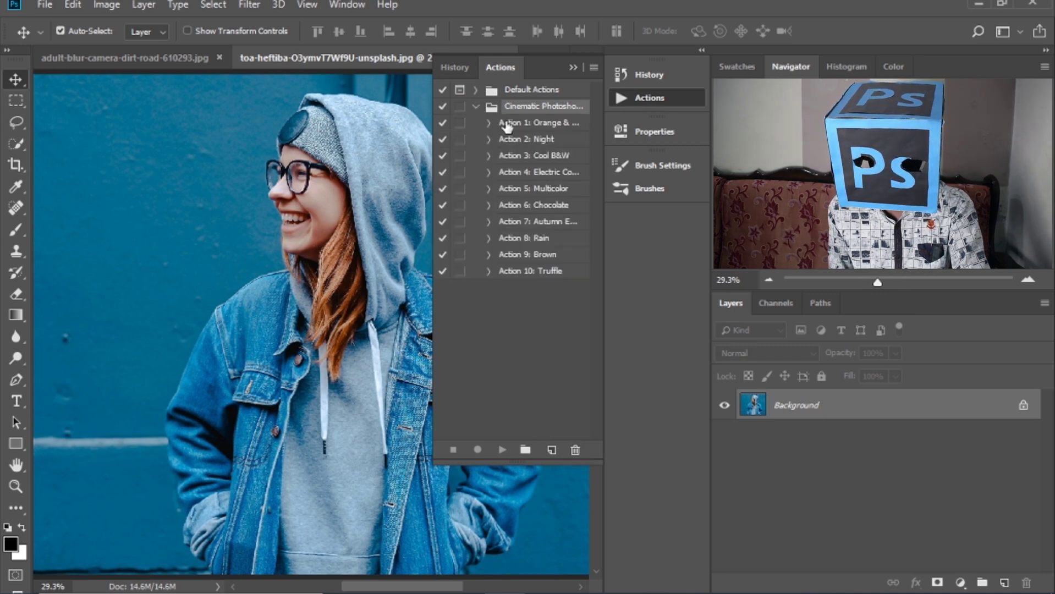
left_click(551, 124)
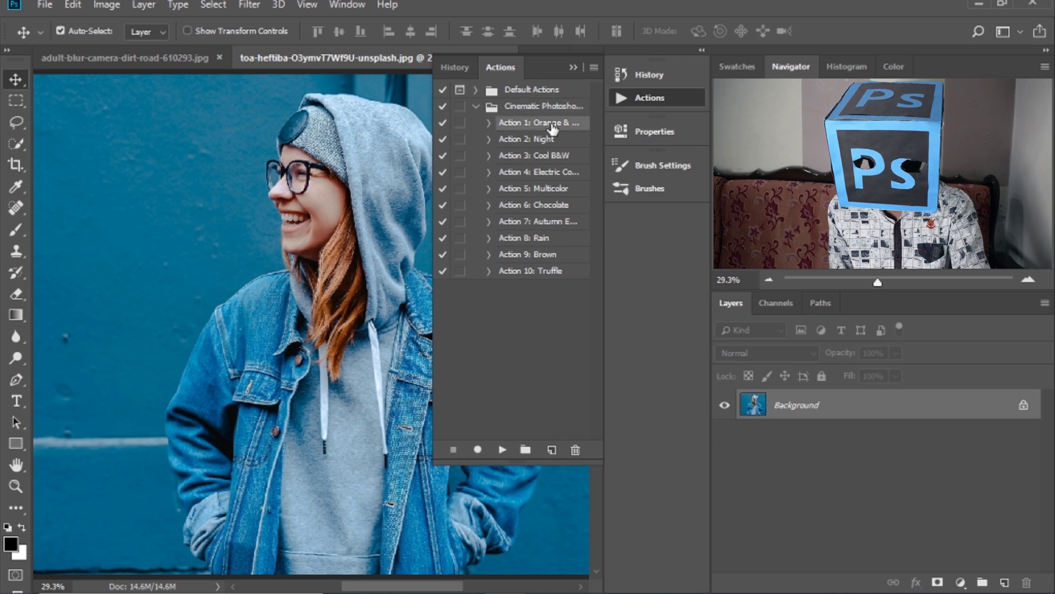
left_click(501, 450)
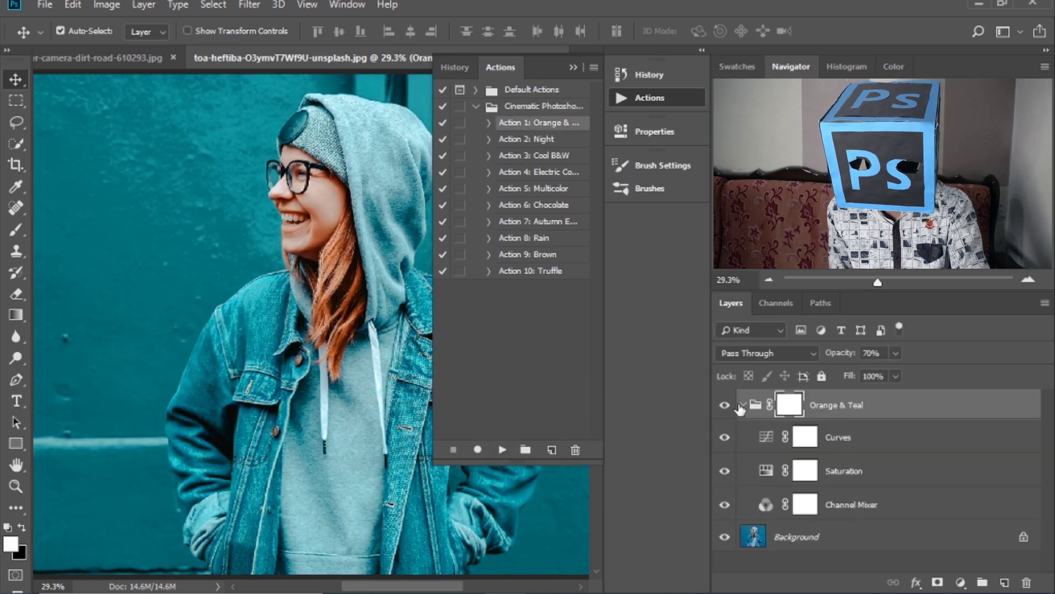
left_click(572, 68)
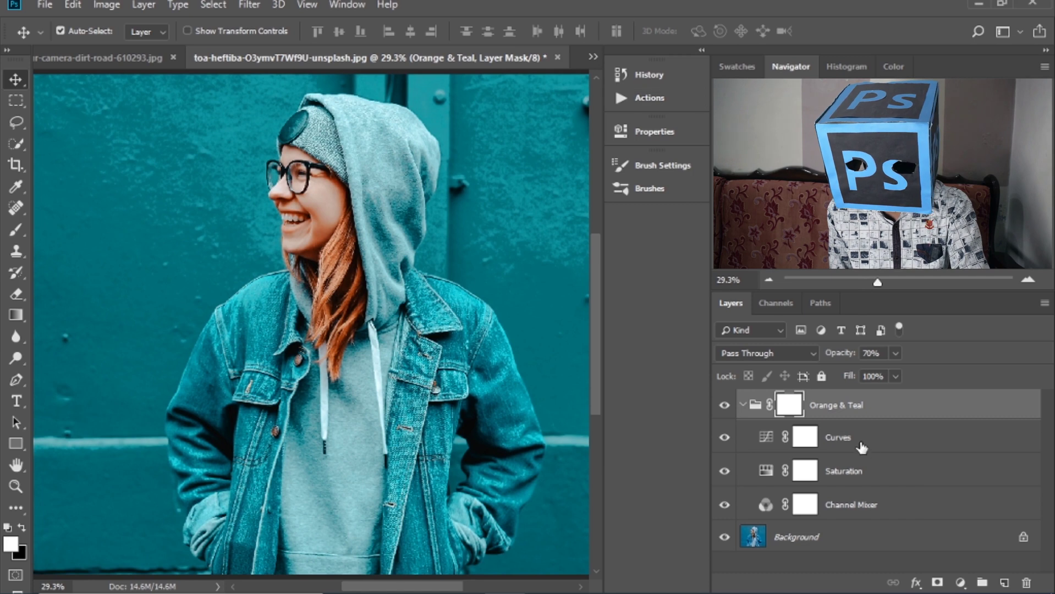
left_click(882, 351)
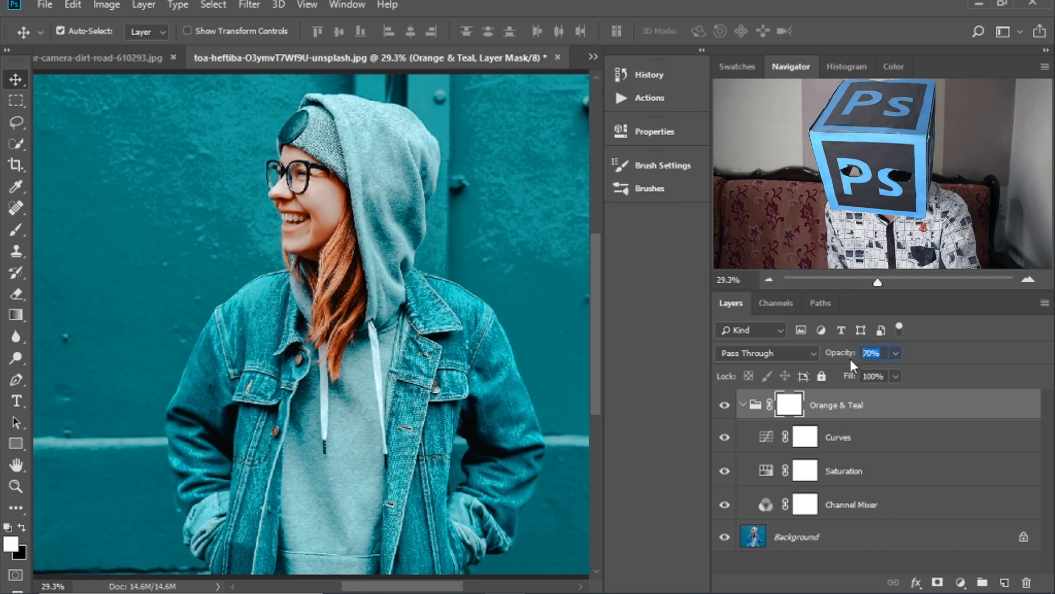
type("50")
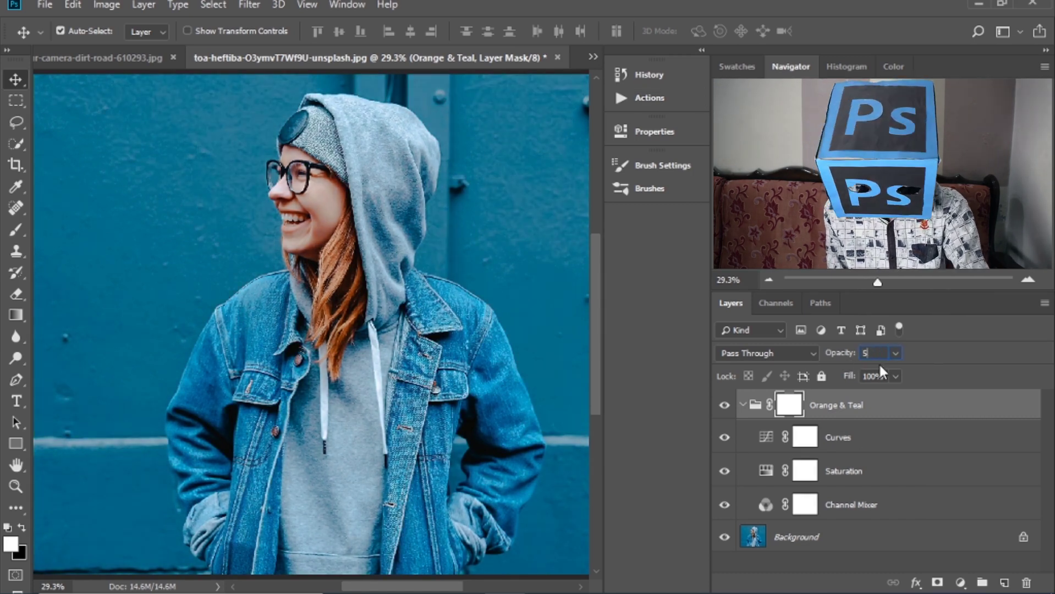
key("BackSpace")
key("BackSpace")
type("100")
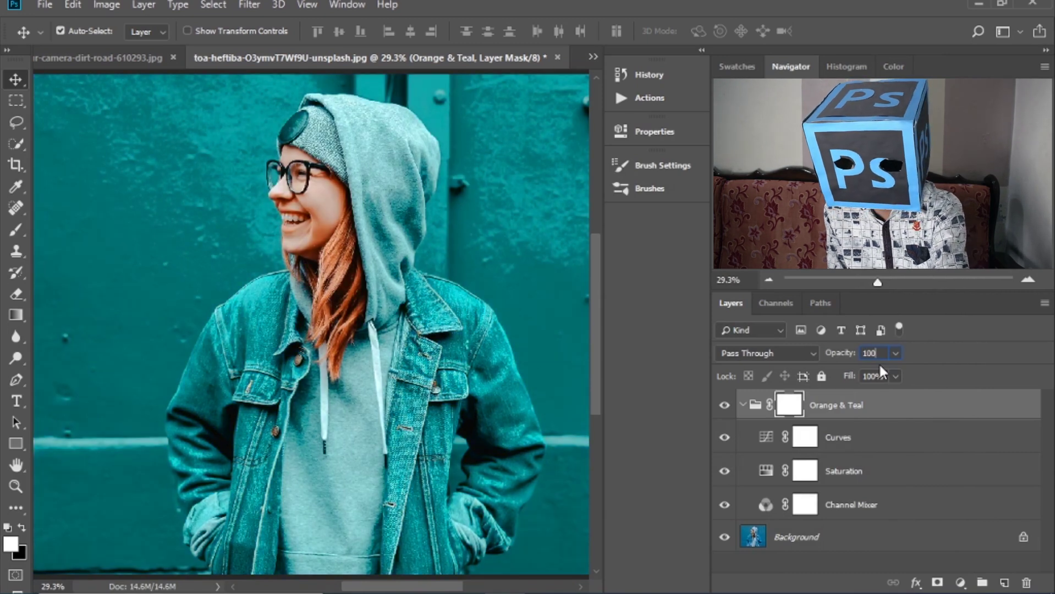
key("BackSpace")
key("BackSpace")
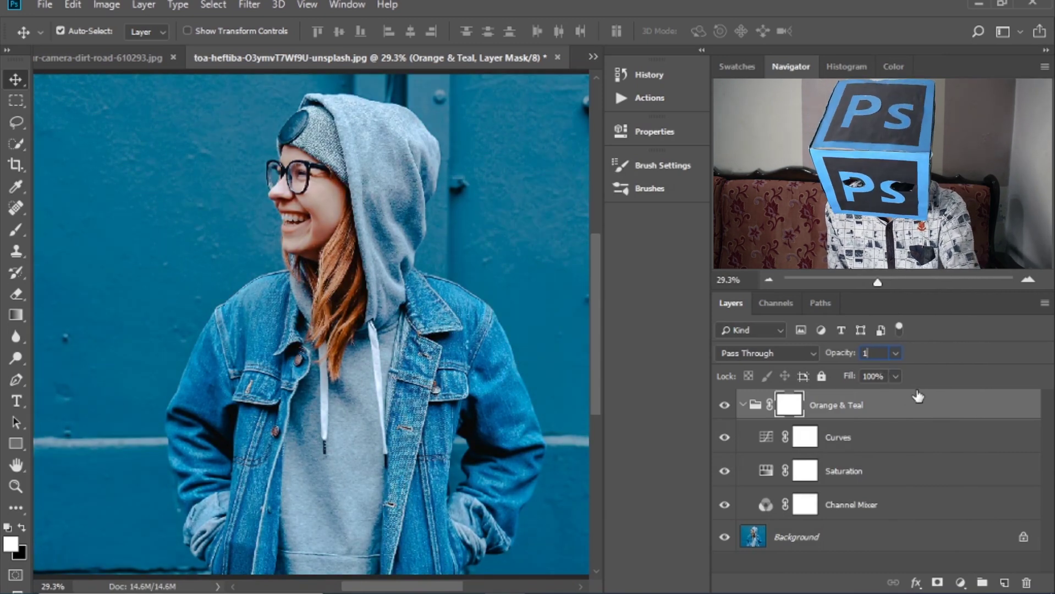
key("BackSpace")
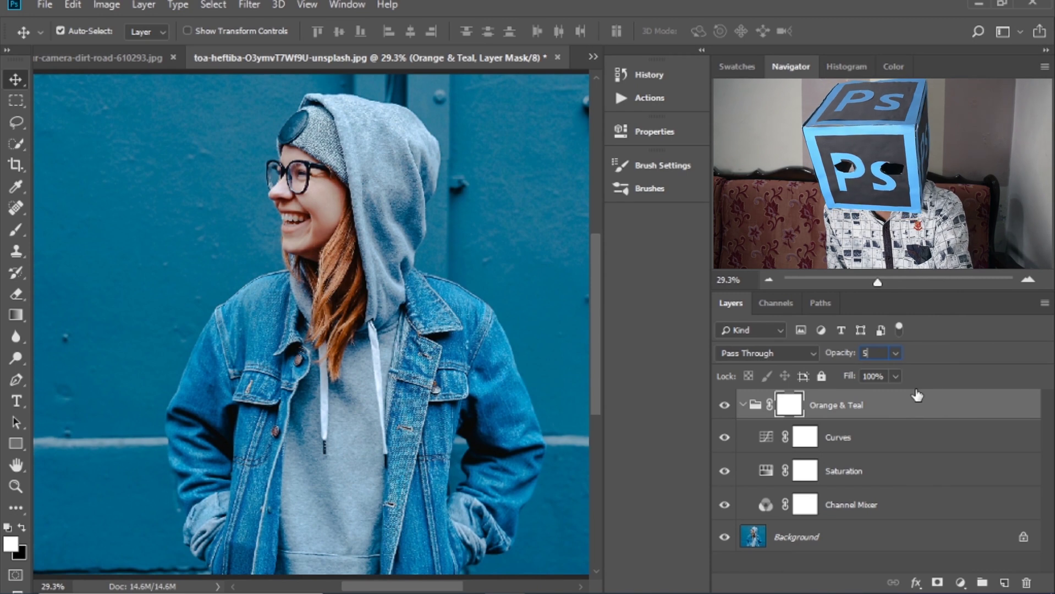
type("50")
key("Return")
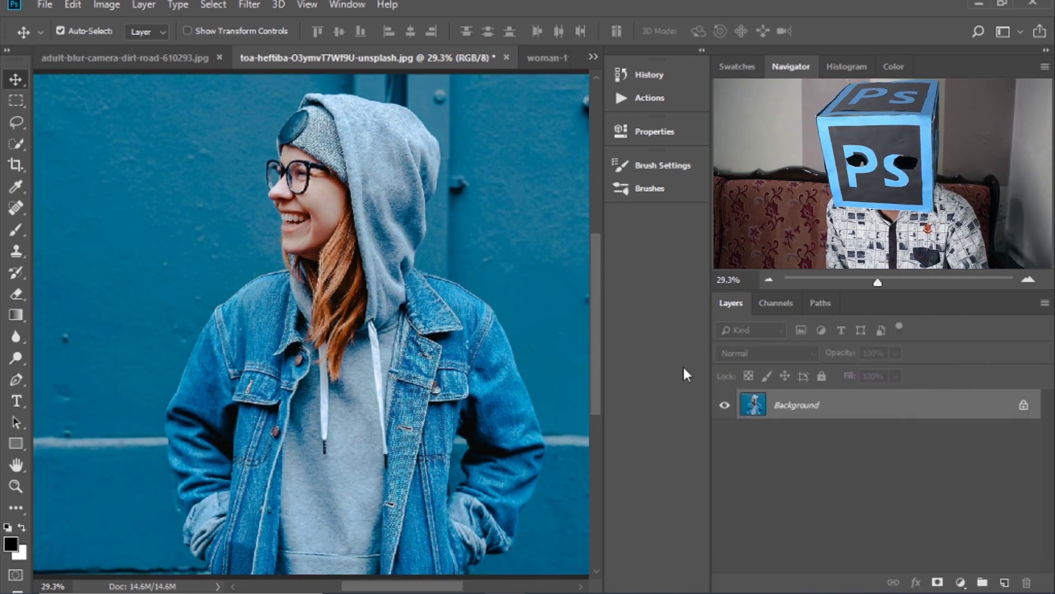
Try the Electric Color and Cool B&W actions on the hoodie photo, then undo Cool B&W
left_click(620, 102)
left_click(544, 171)
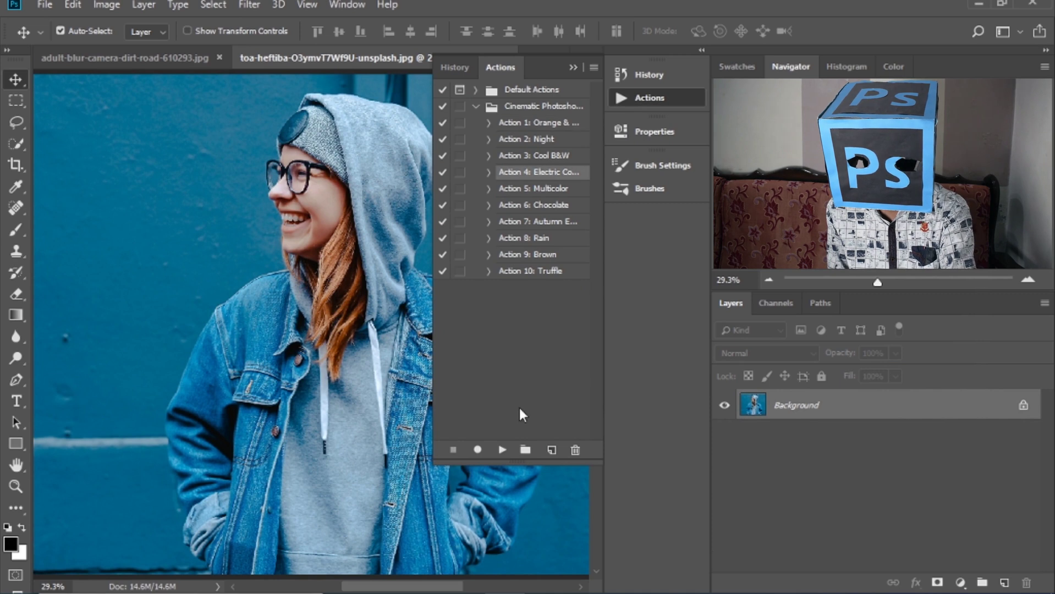
left_click(499, 449)
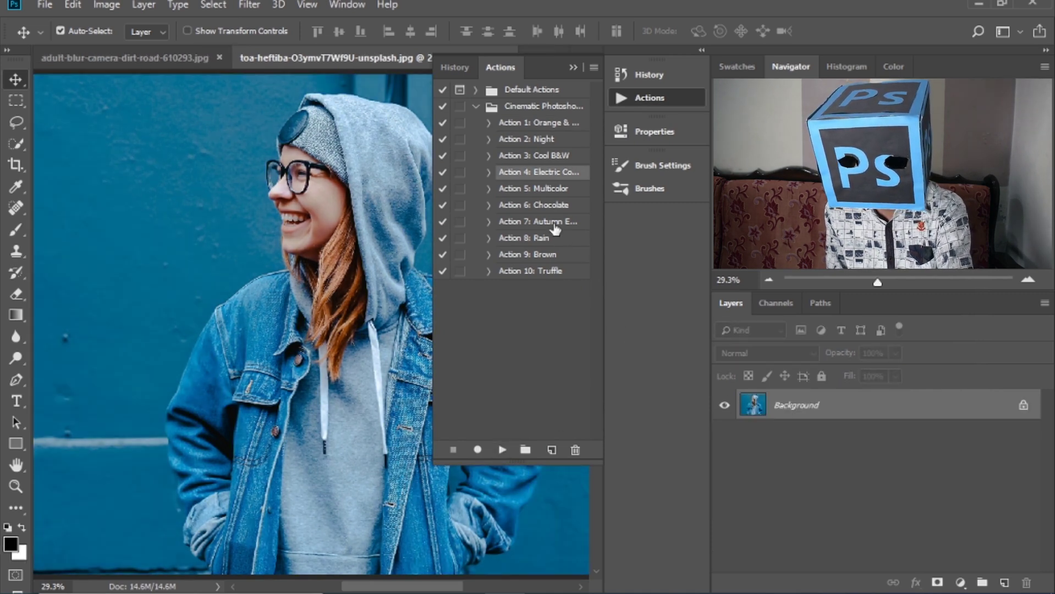
left_click(539, 156)
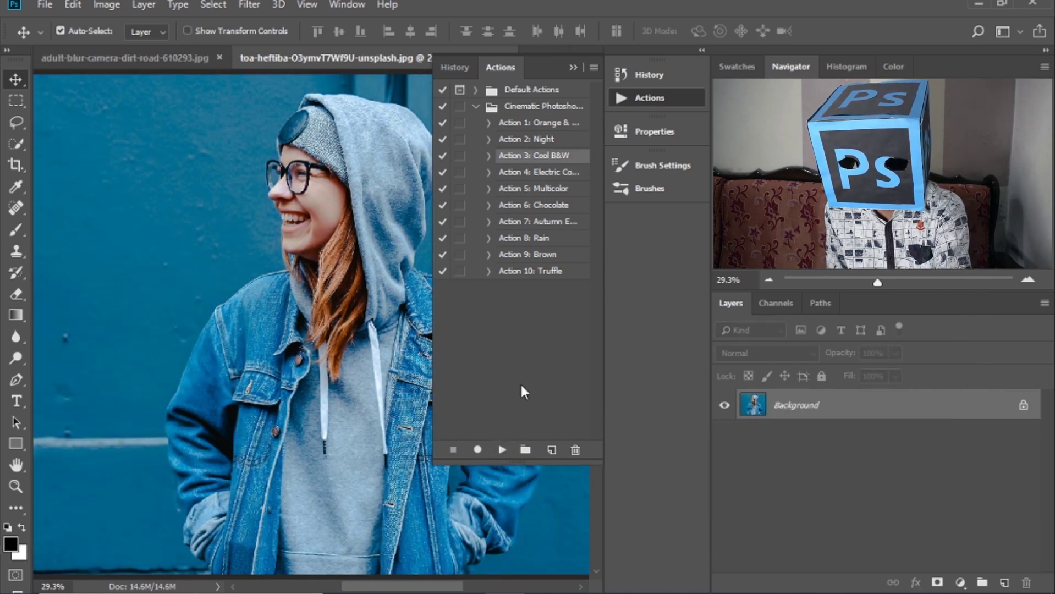
left_click(500, 450)
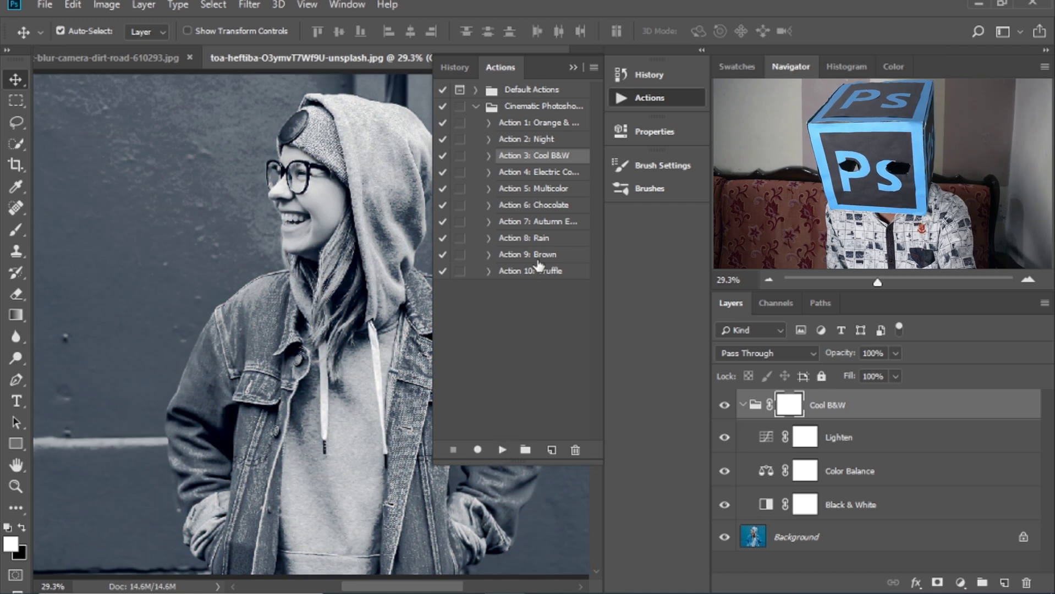
key("F12")
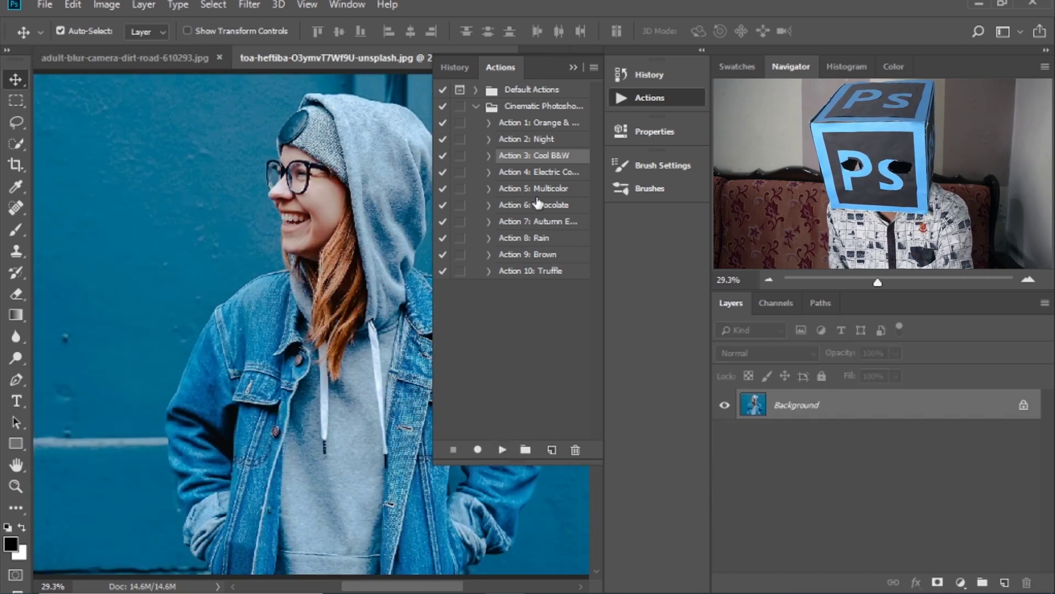
Play Action 6: Chocolate on the hoodie photo and toggle its group to compare
left_click(539, 204)
left_click(502, 450)
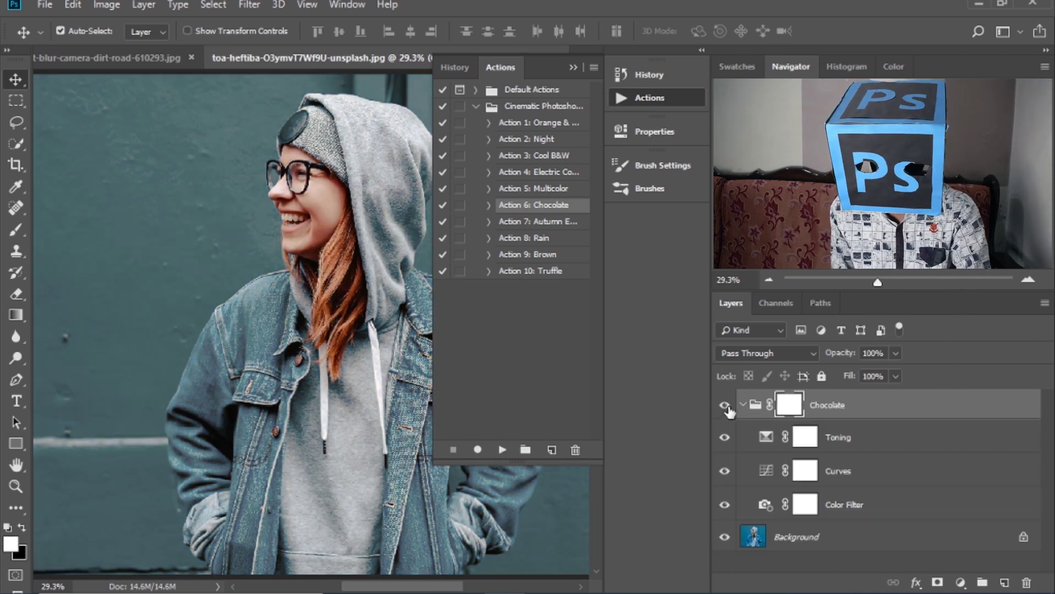
left_click(725, 406)
left_click(725, 406)
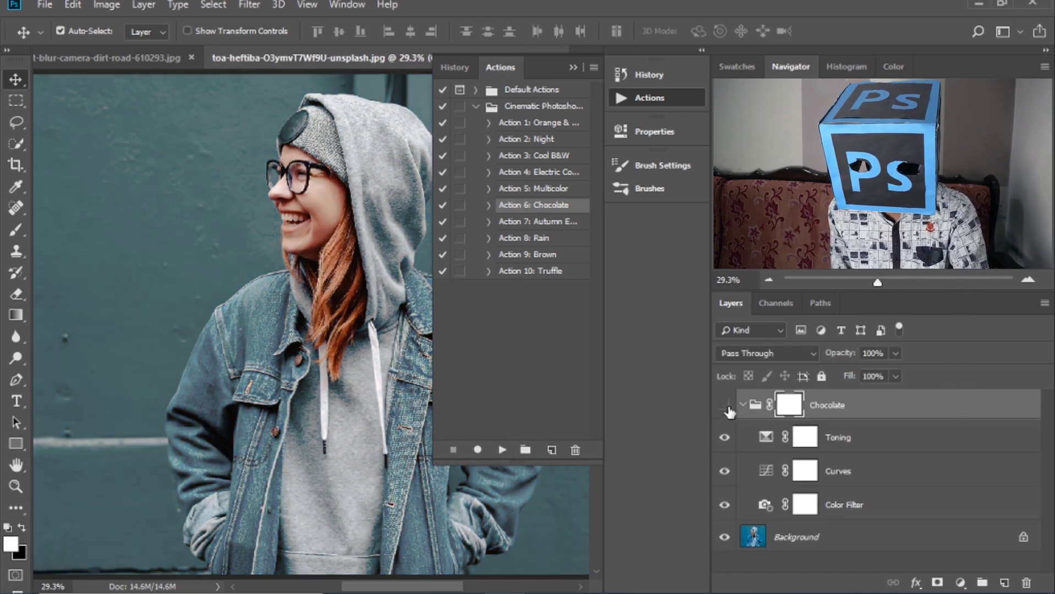
left_click(726, 407)
left_click(726, 407)
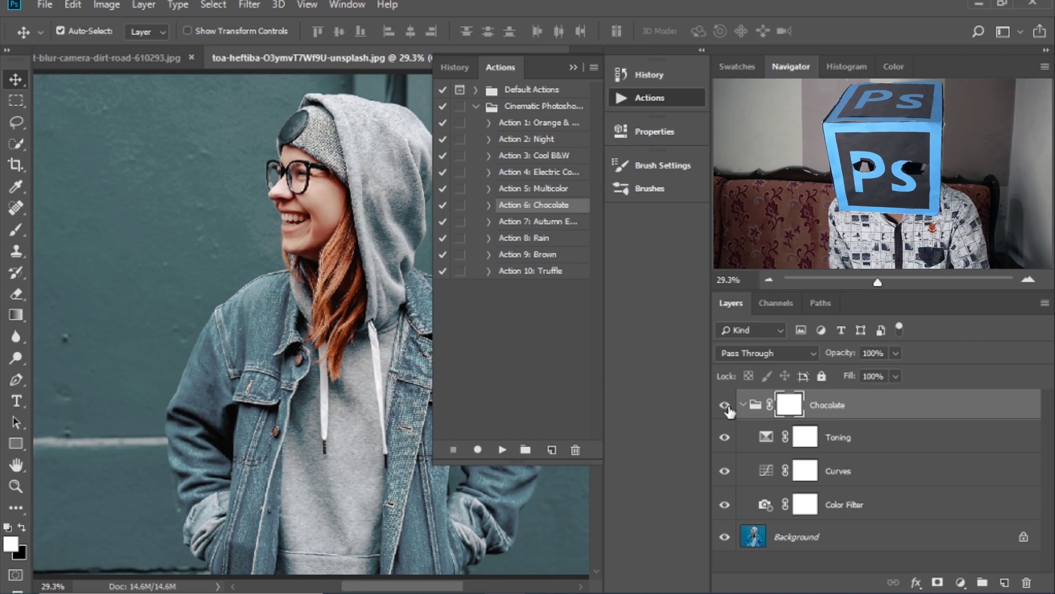
left_click(575, 68)
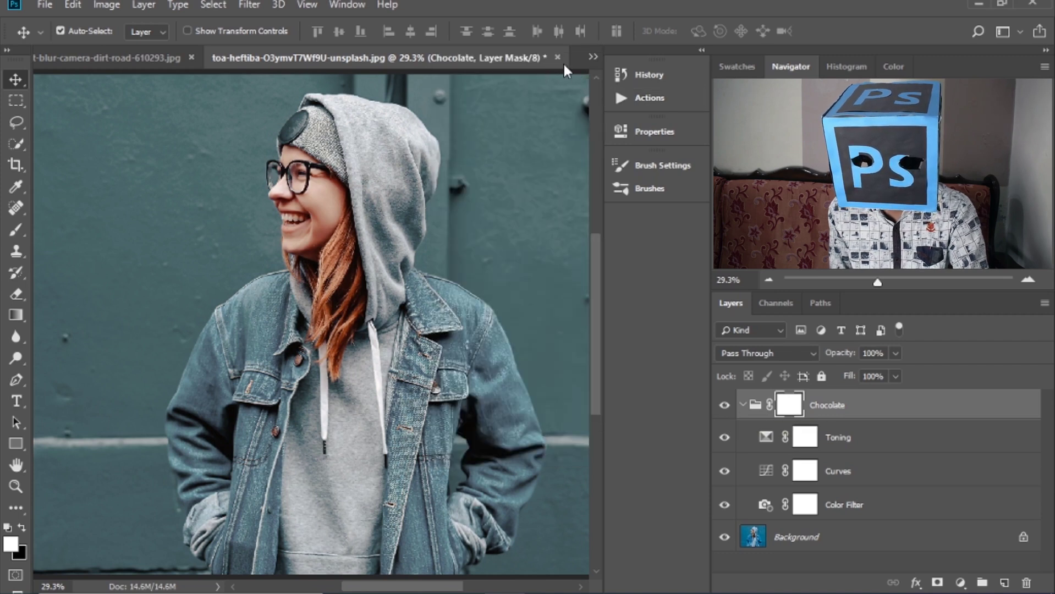
left_click(592, 56)
On woman-1149911.jpg, try the Brown action, then hide and undo its group
left_click(624, 97)
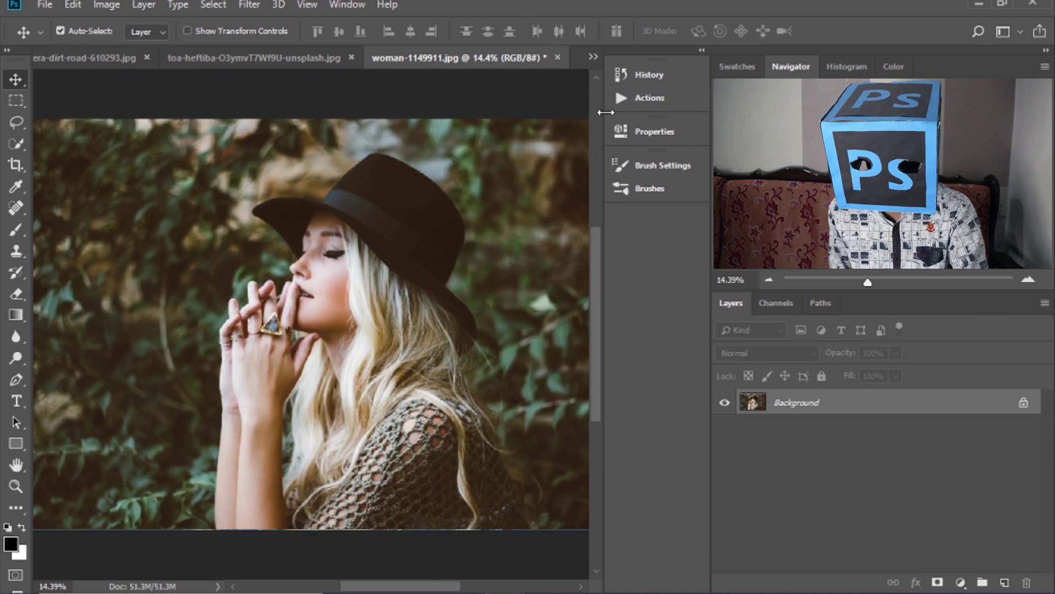
left_click(622, 99)
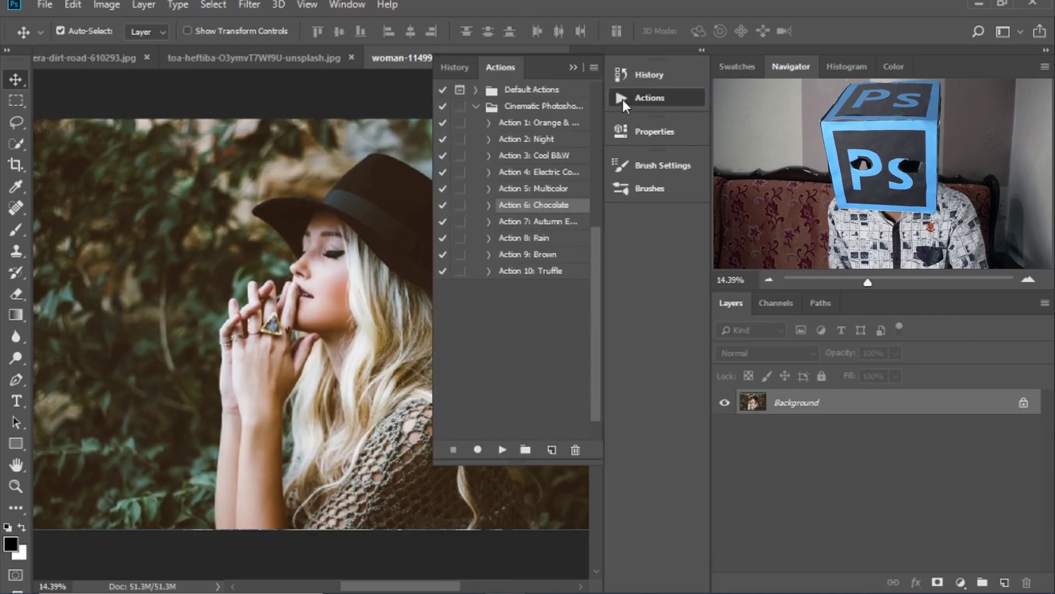
left_click(539, 255)
left_click(502, 450)
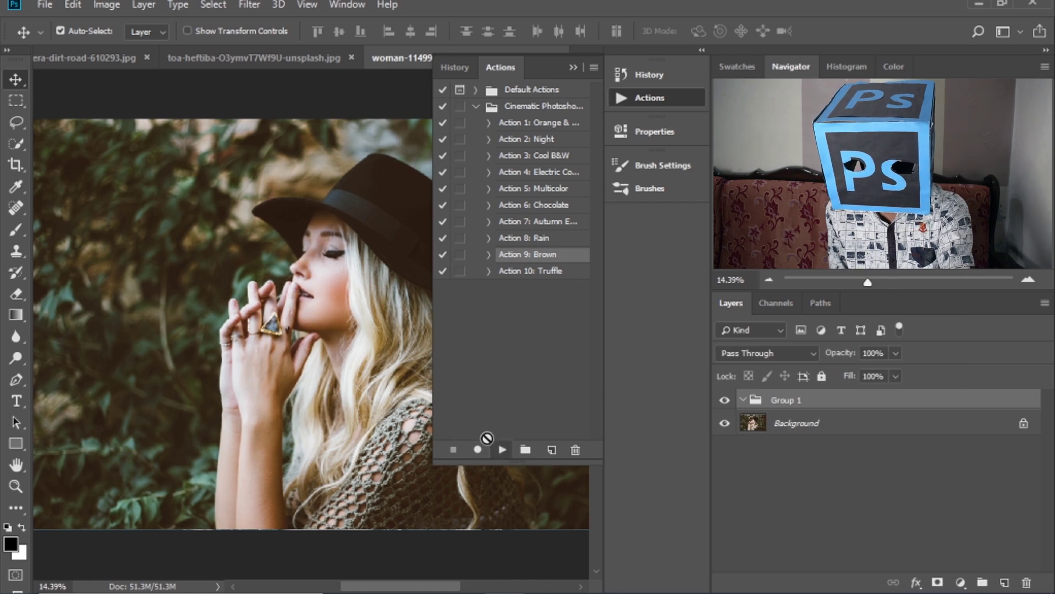
left_click(724, 403)
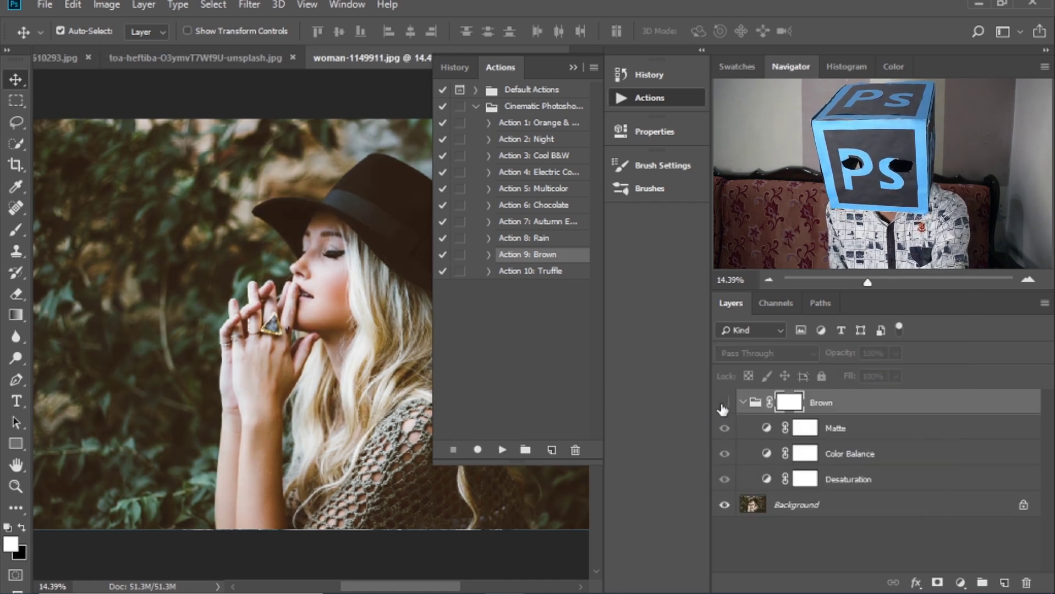
key("ctrl+z")
key("ctrl+z")
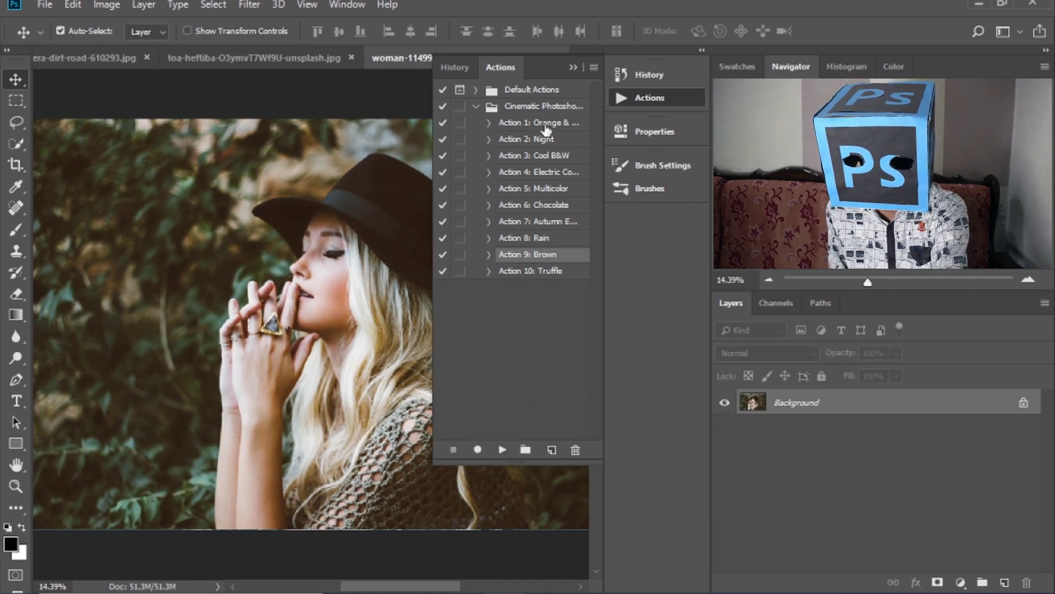
Apply Action 1: Orange & Teal and repeatedly toggle its group against the original
left_click(536, 123)
left_click(502, 450)
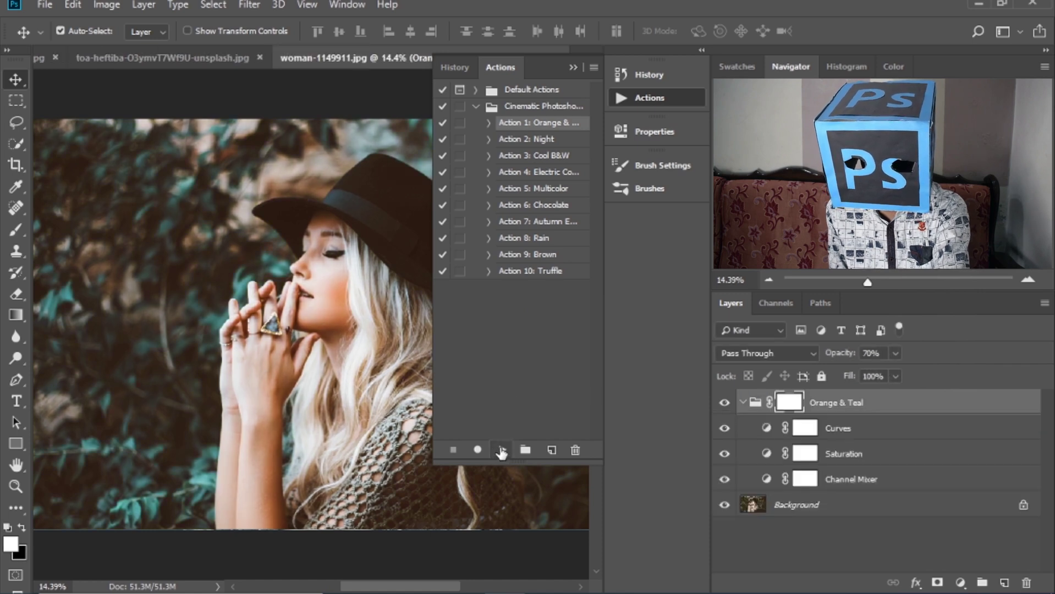
left_click(573, 65)
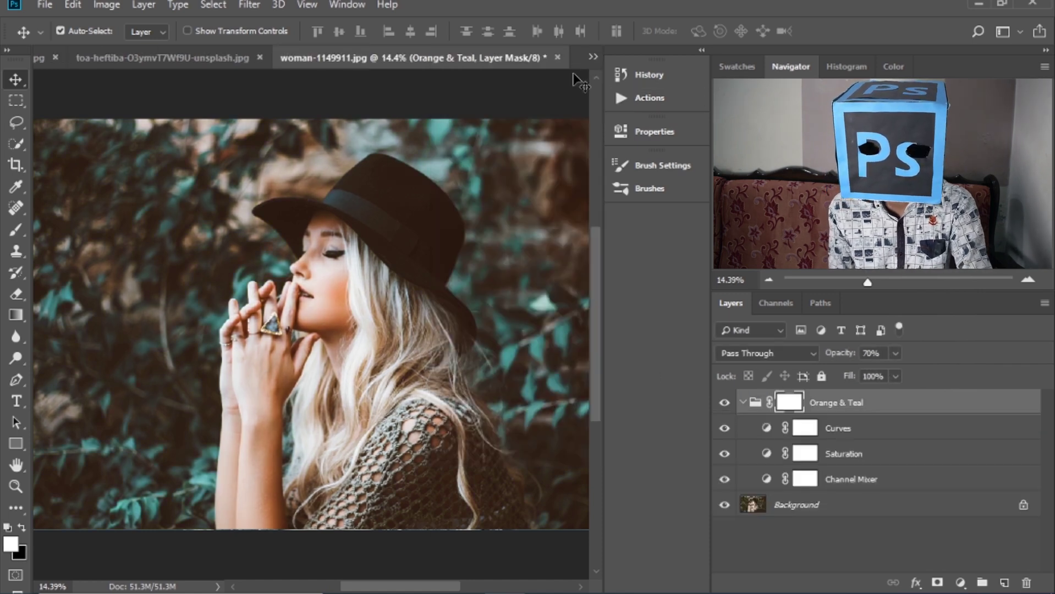
left_click(724, 403)
left_click(724, 403)
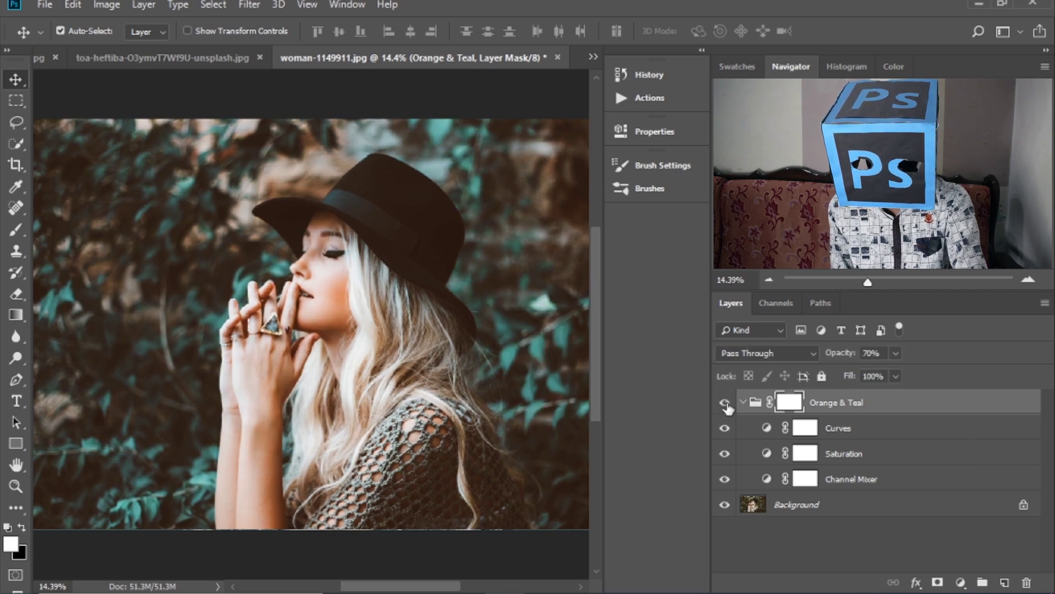
left_click(724, 403)
left_click(725, 403)
left_click(725, 403)
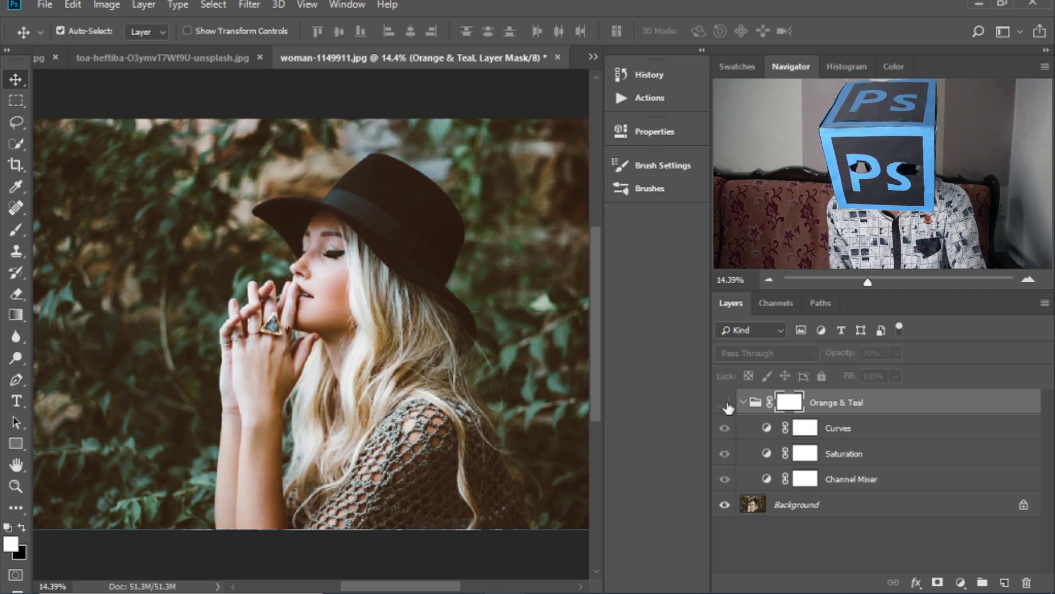
left_click(725, 403)
left_click(724, 403)
left_click(724, 403)
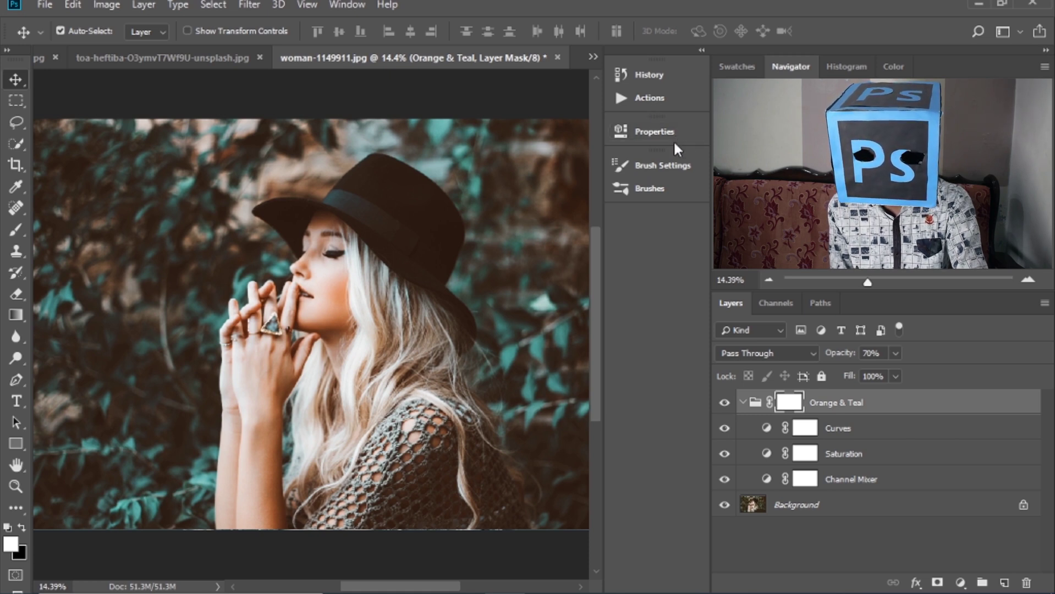
Inspect the recorded steps of Cool B&W and Orange & Teal, including the Make Group step
left_click(651, 99)
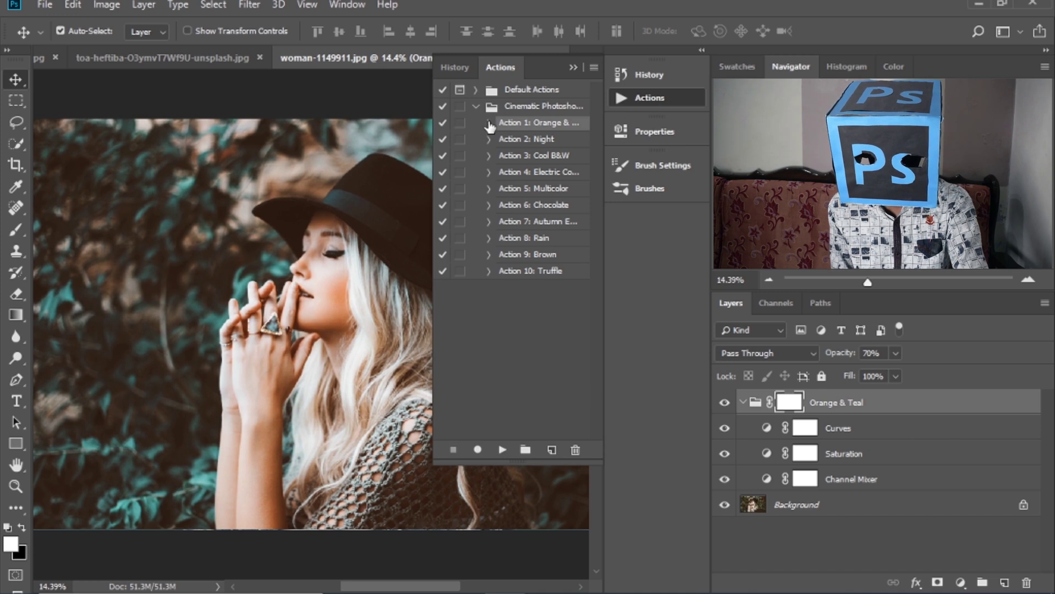
left_click(488, 156)
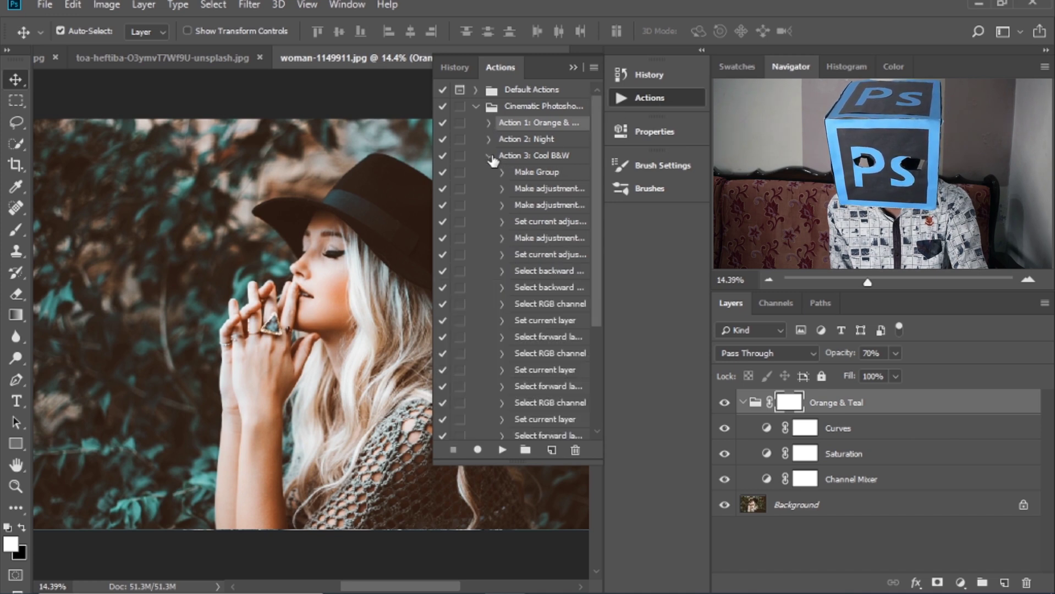
left_click(489, 156)
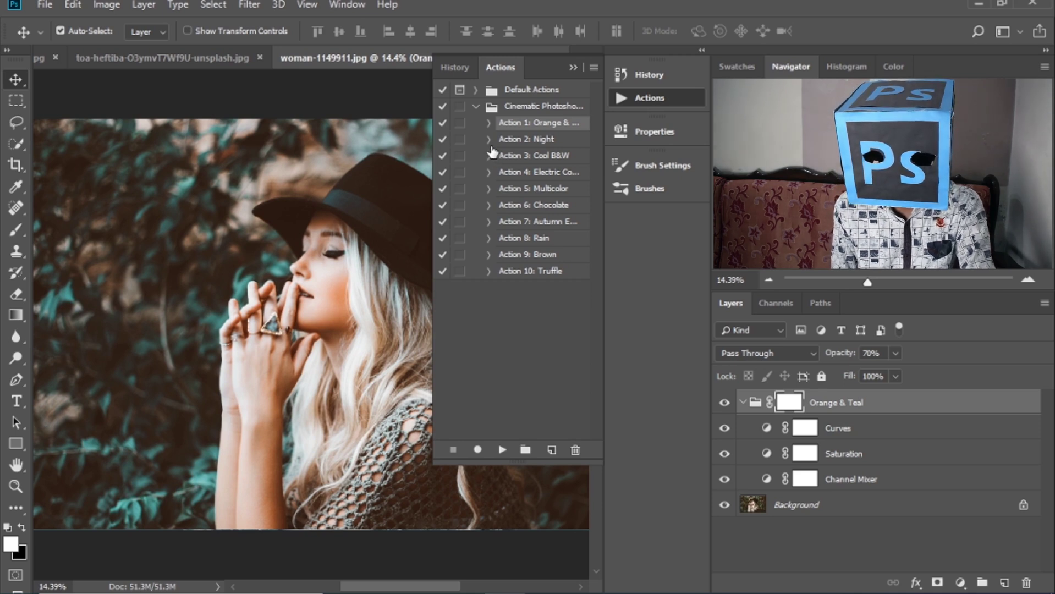
left_click(488, 123)
scroll(520, 181, "down", 5)
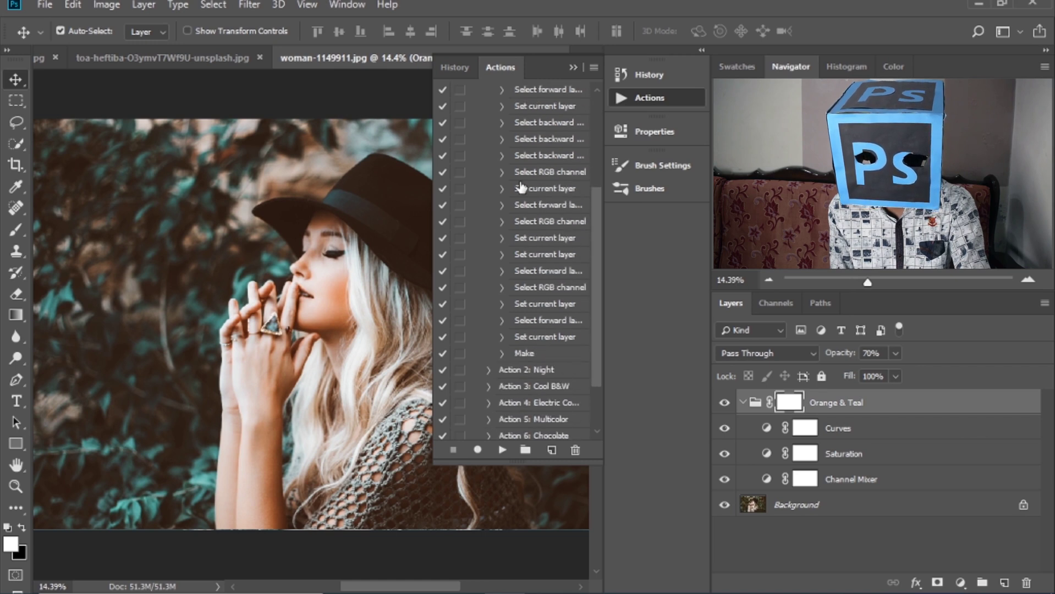
scroll(520, 188, "up", 5)
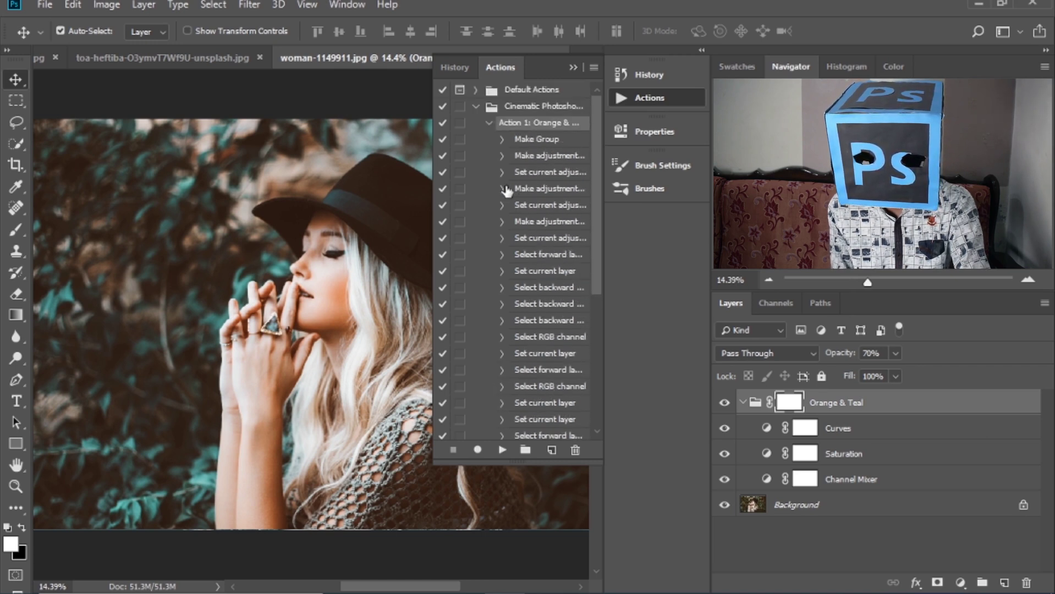
left_click(502, 141)
left_click(502, 141)
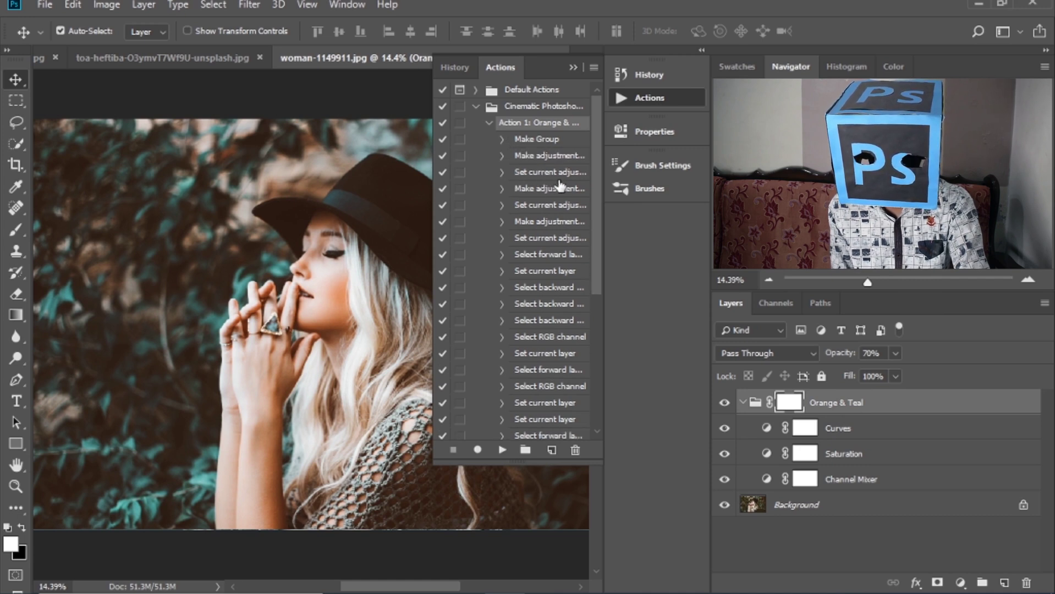
Scroll through the Orange & Teal steps, then collapse the action and the Cinematic set
scroll(538, 250, "down", 3)
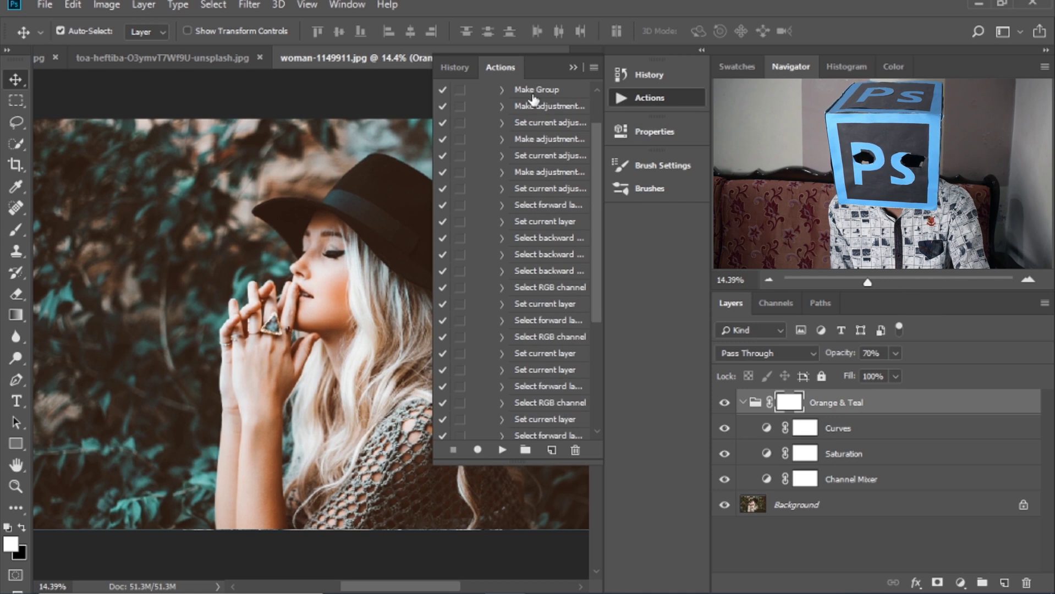
scroll(533, 154, "down", 1)
scroll(533, 154, "down", 1)
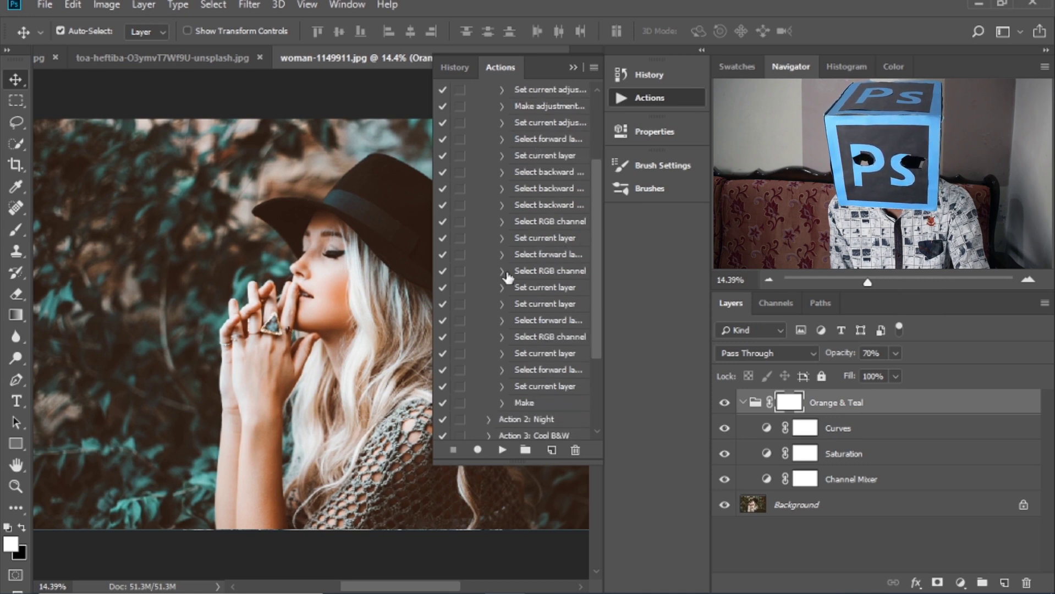
scroll(515, 268, "up", 5)
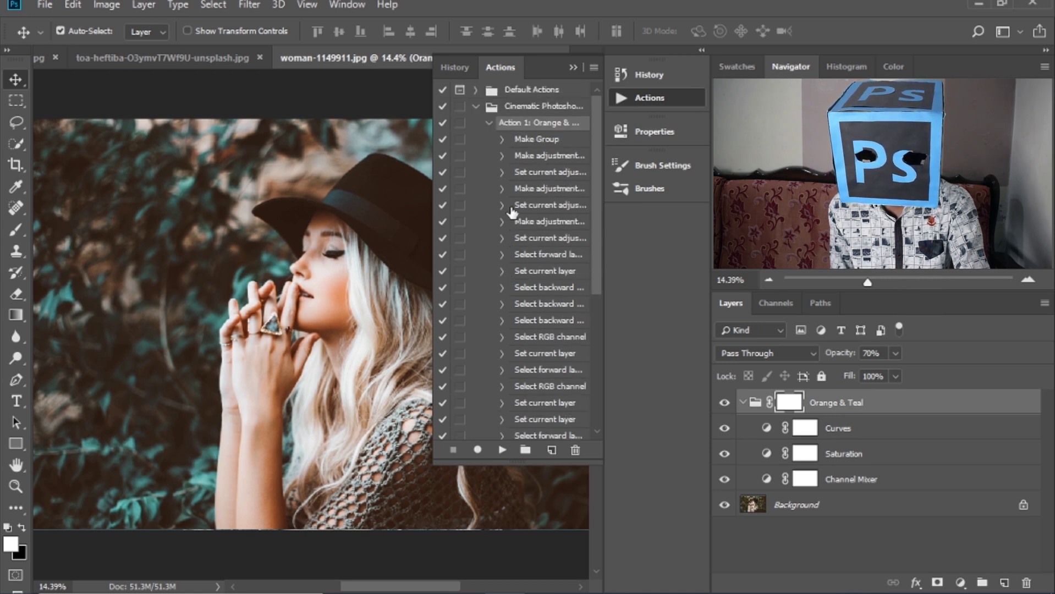
left_click(489, 124)
left_click(476, 107)
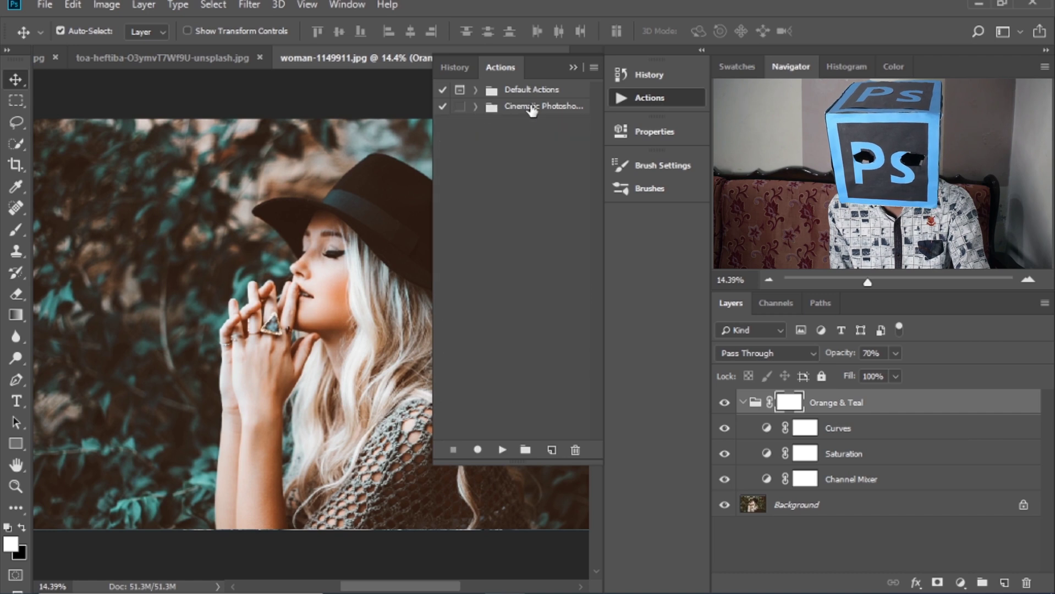
left_click(573, 67)
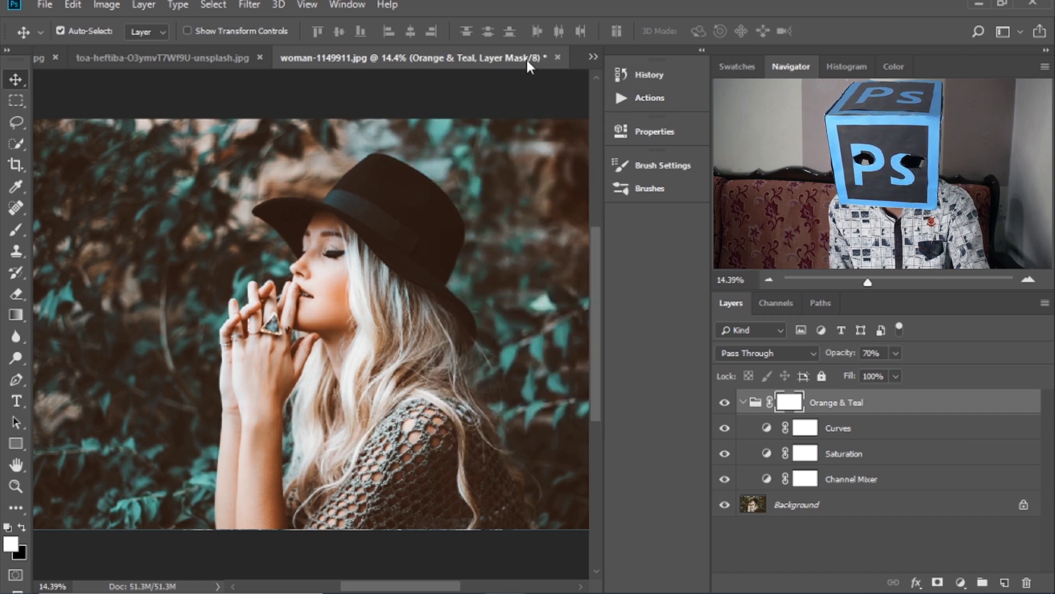
left_click(627, 99)
Play Action 3: Cool B&W, set its group opacity to 65%, and hide the group
left_click(476, 106)
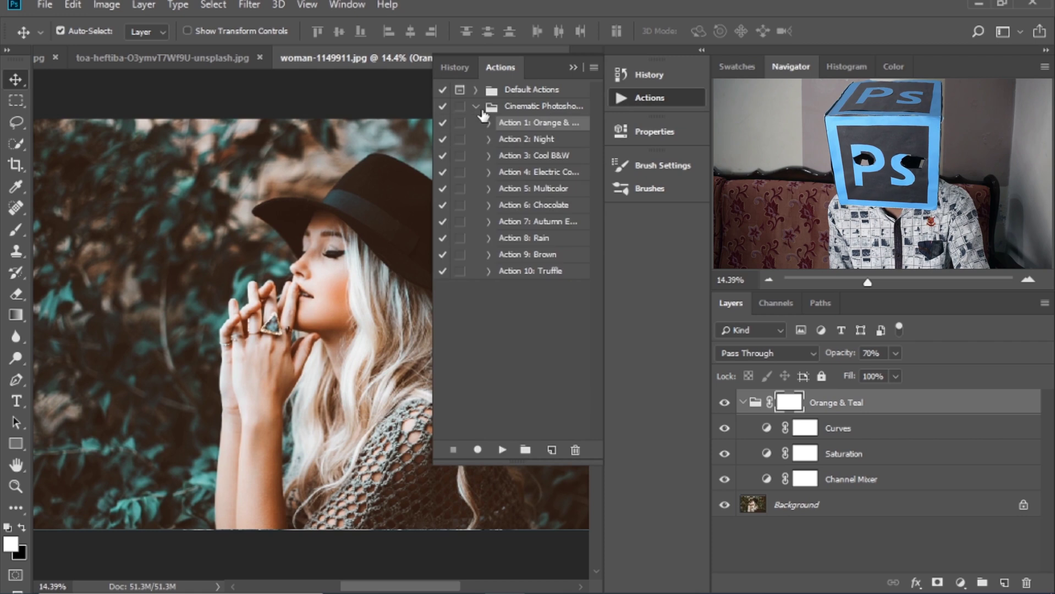
left_click(530, 156)
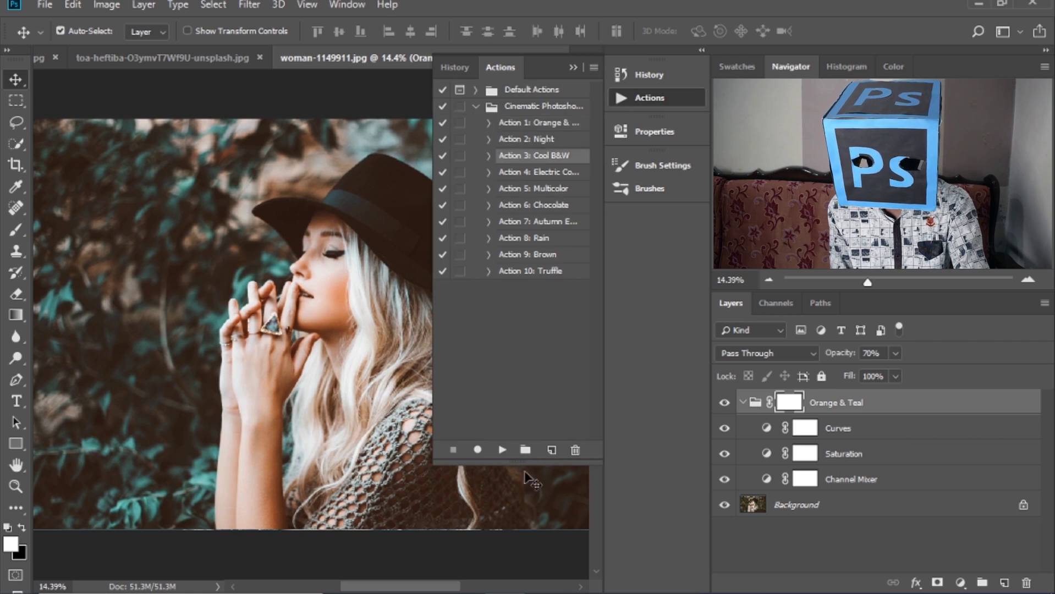
left_click(501, 449)
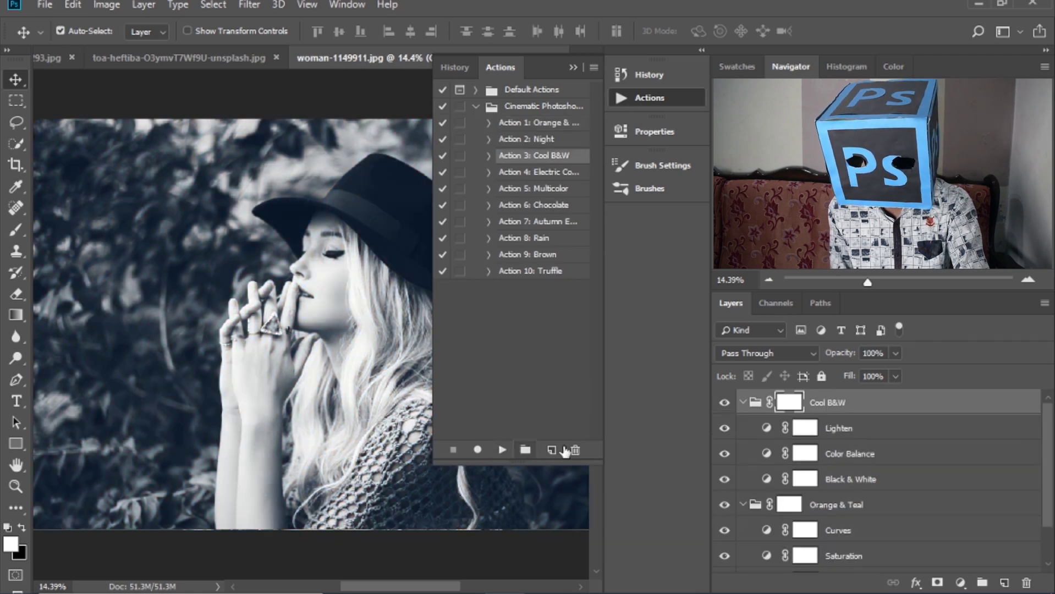
left_click(892, 352)
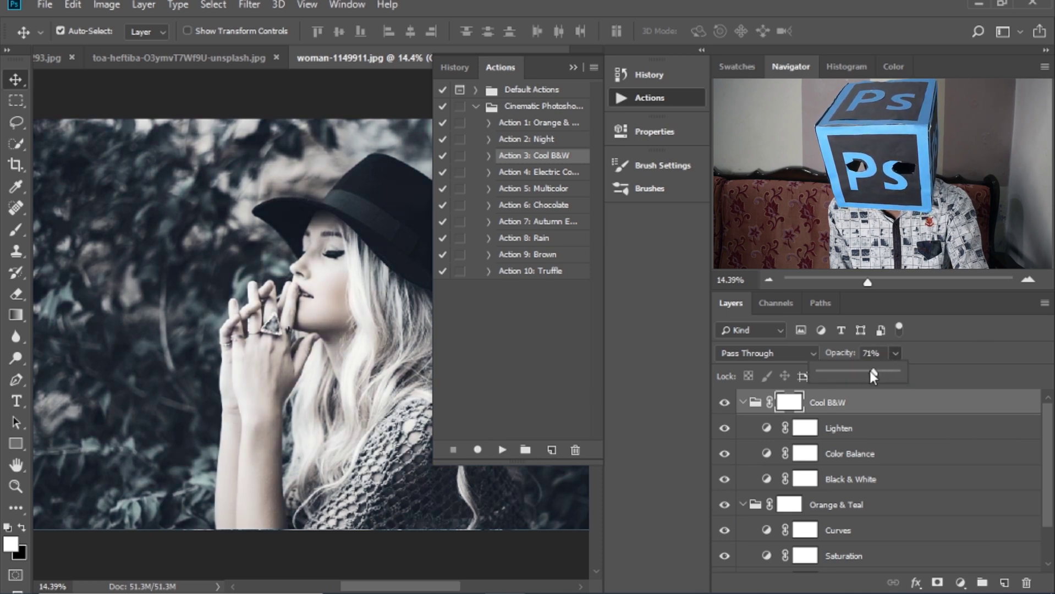
left_click(951, 359)
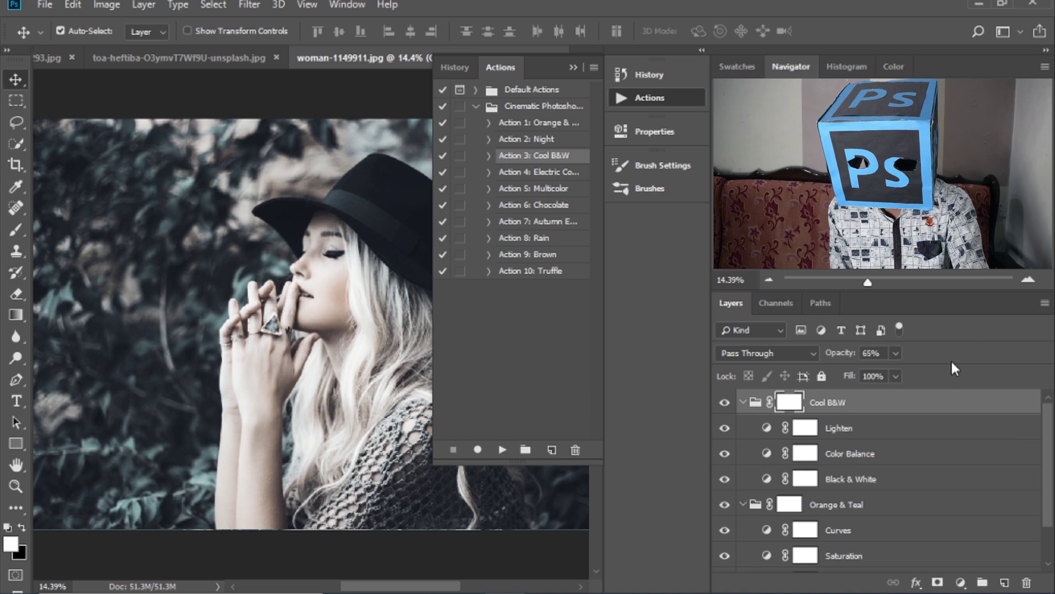
left_click(725, 404)
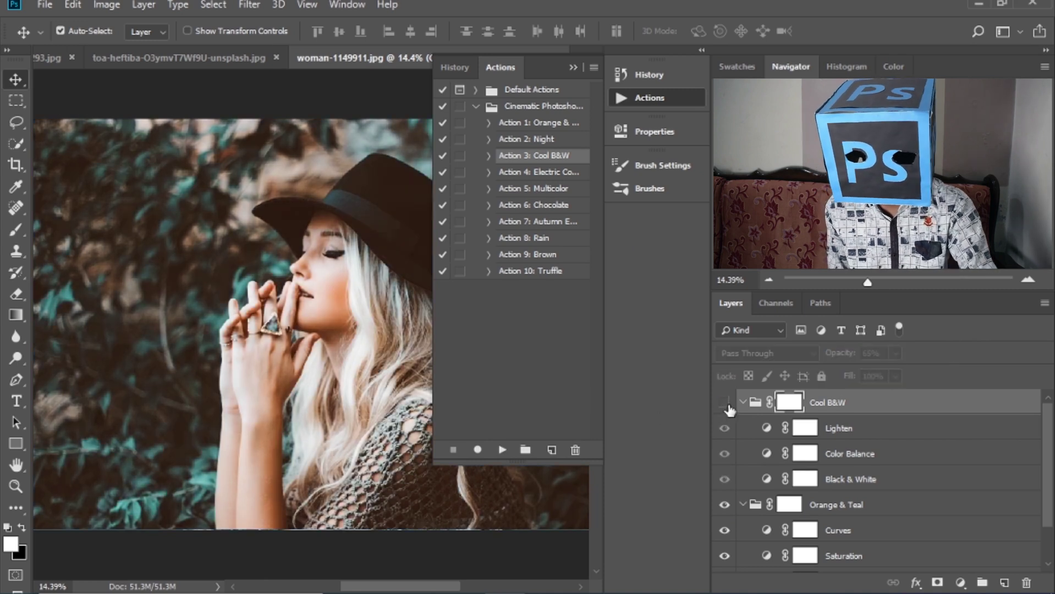
Delete the Cool B&W group, play Action 8: Rain, and toggle the Rain group to compare
key("Delete")
left_click(516, 192)
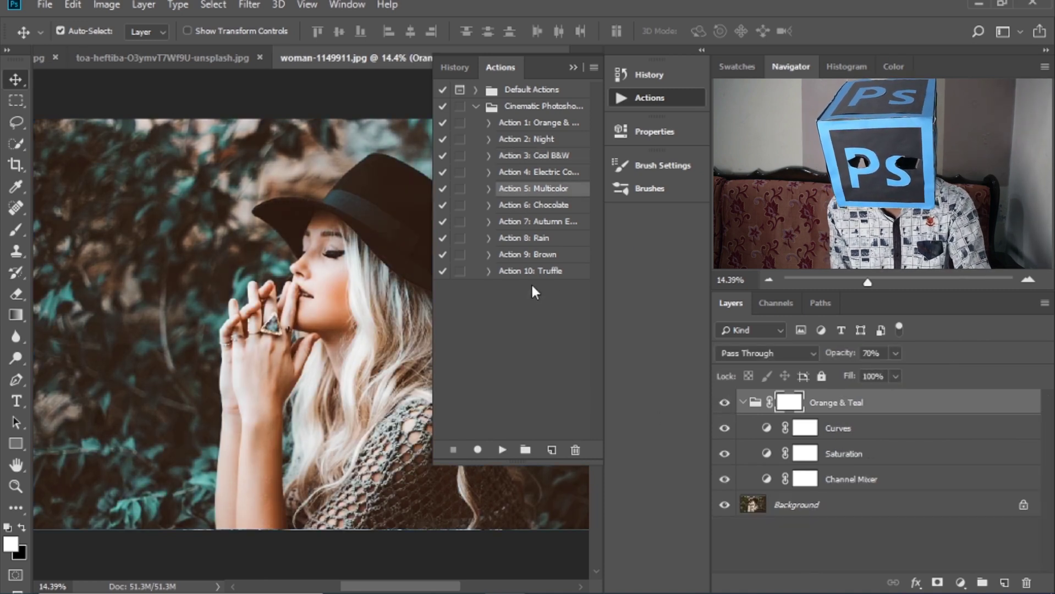
left_click(534, 242)
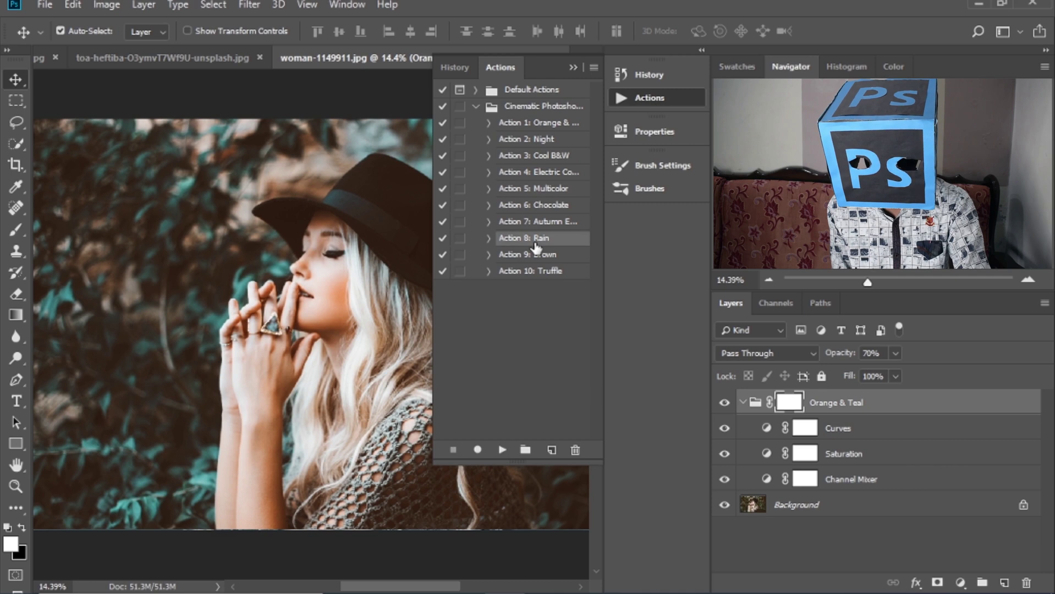
left_click(503, 451)
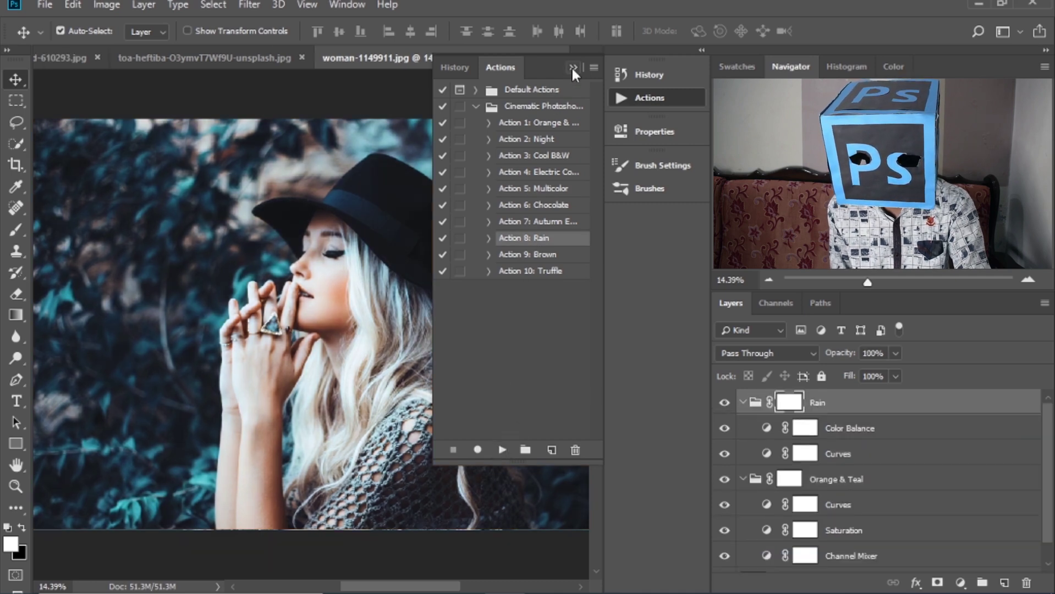
left_click(572, 68)
left_click(633, 102)
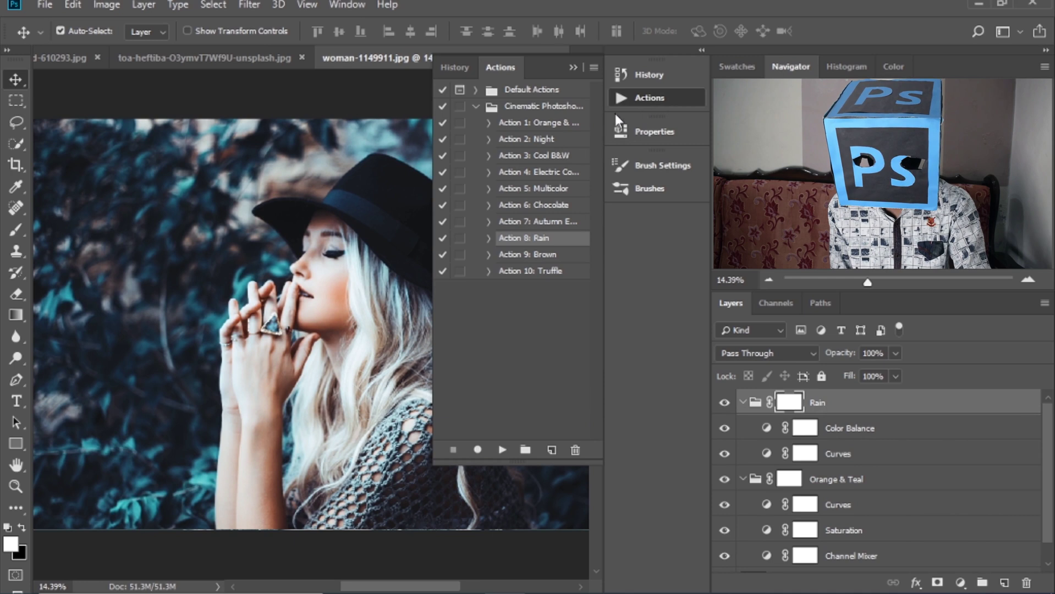
left_click(577, 65)
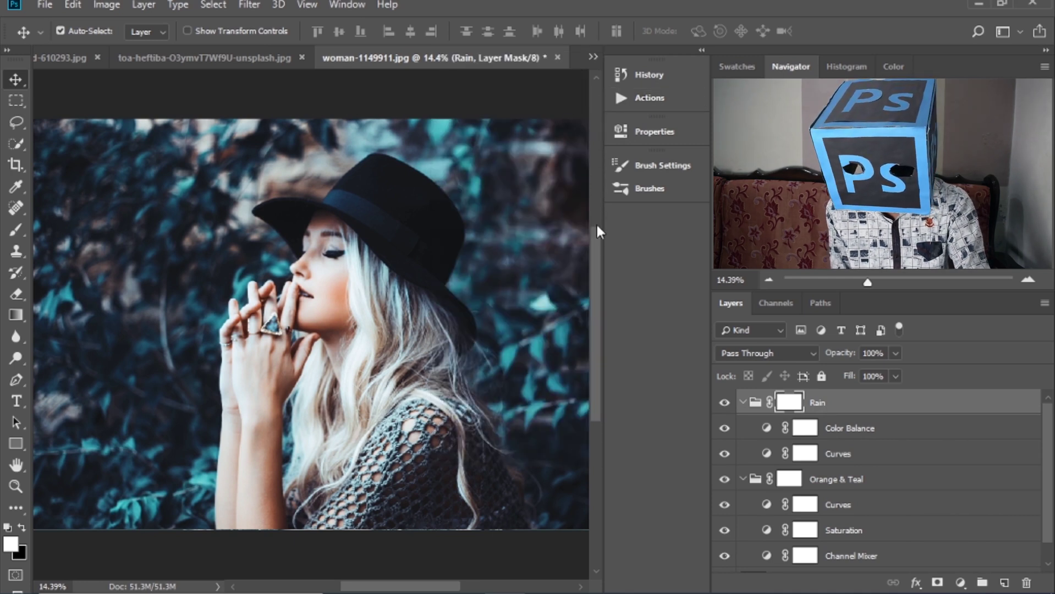
left_click(724, 403)
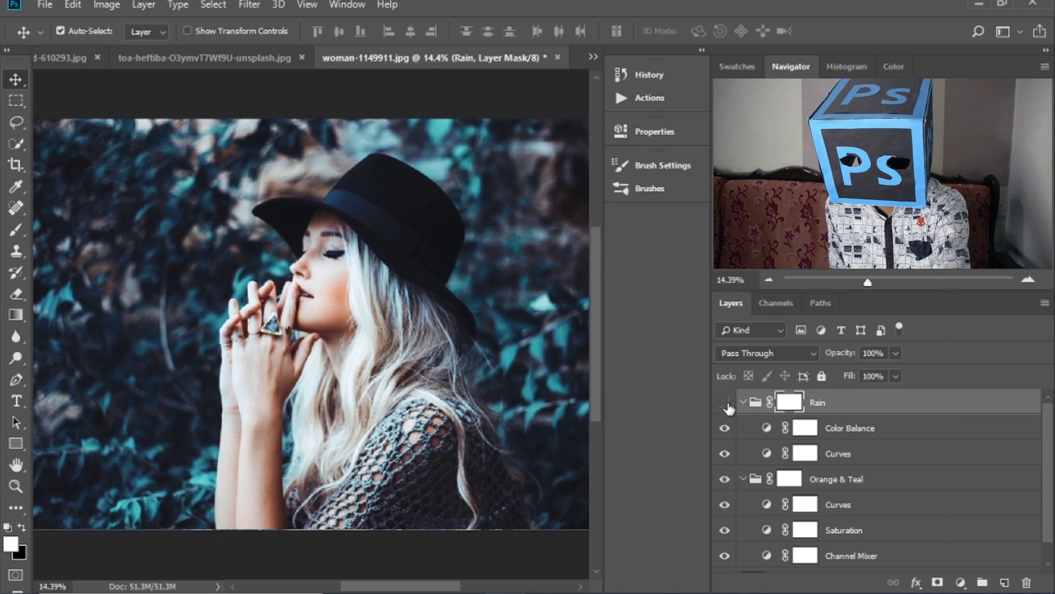
left_click(725, 403)
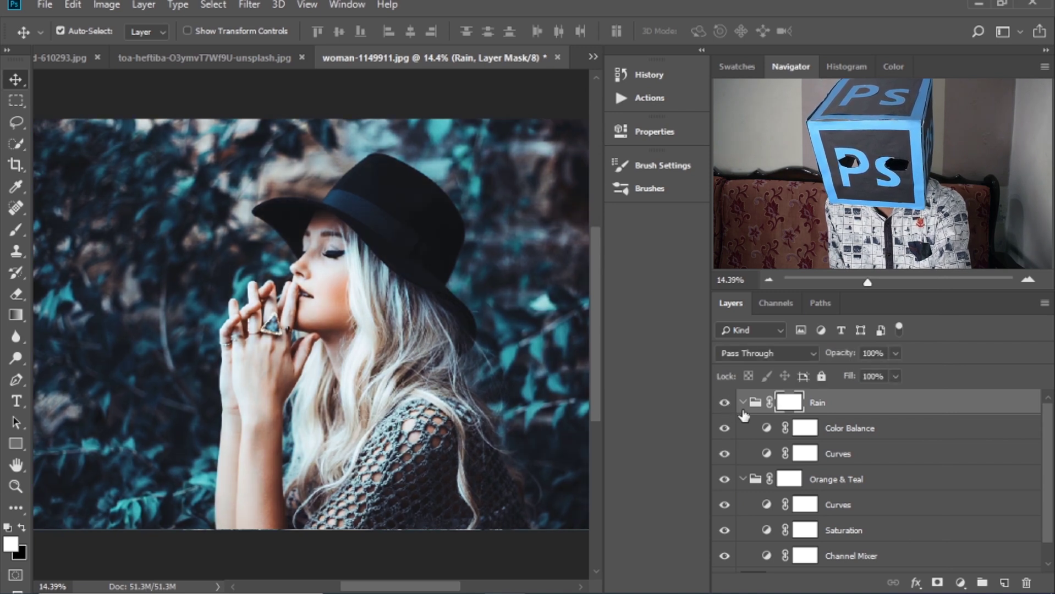
left_click(743, 403)
Delete the old Orange & Teal group and rerun Orange & Teal above the Background layer
left_click(744, 429)
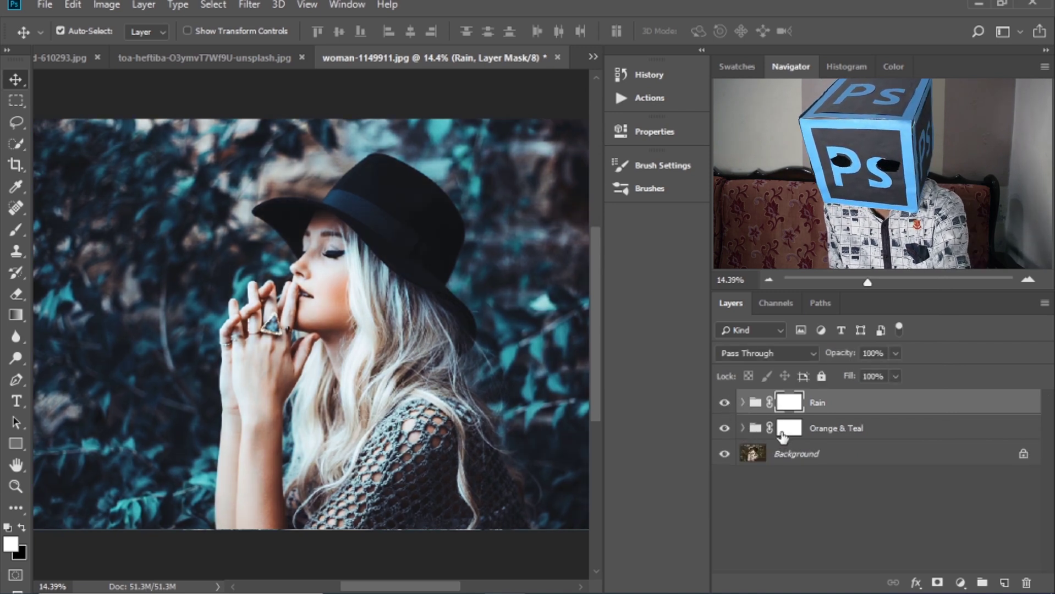
left_click(843, 430)
key("Delete")
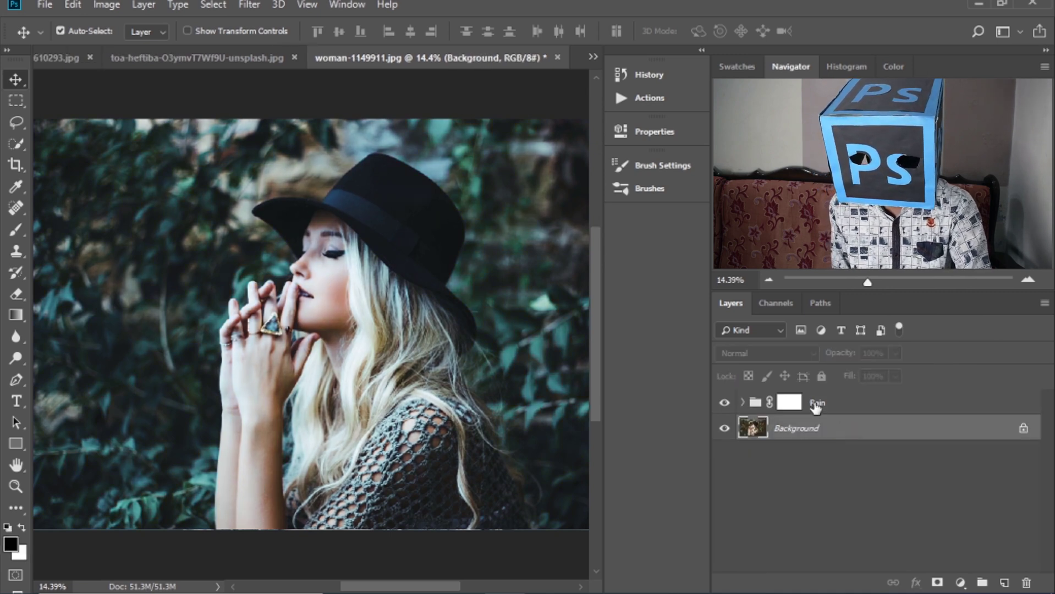
left_click(788, 402)
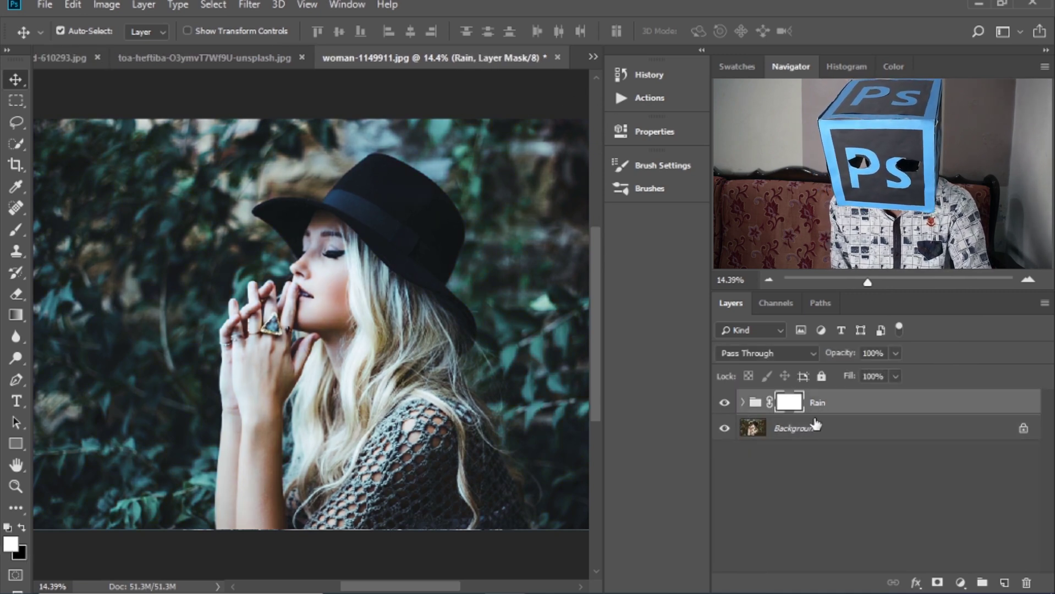
left_click(758, 431)
left_click(639, 97)
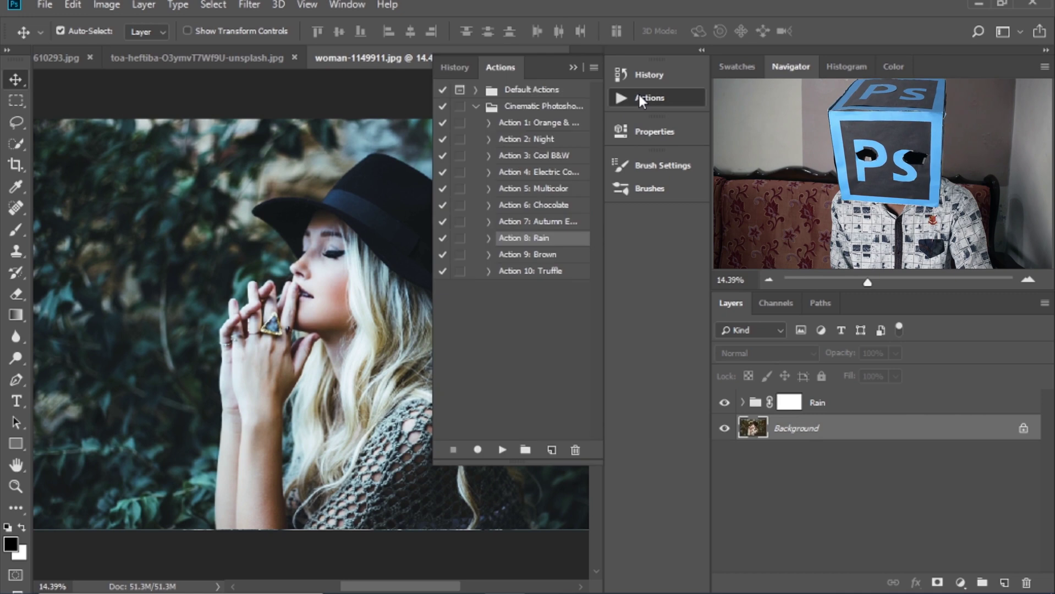
left_click(539, 123)
left_click(502, 450)
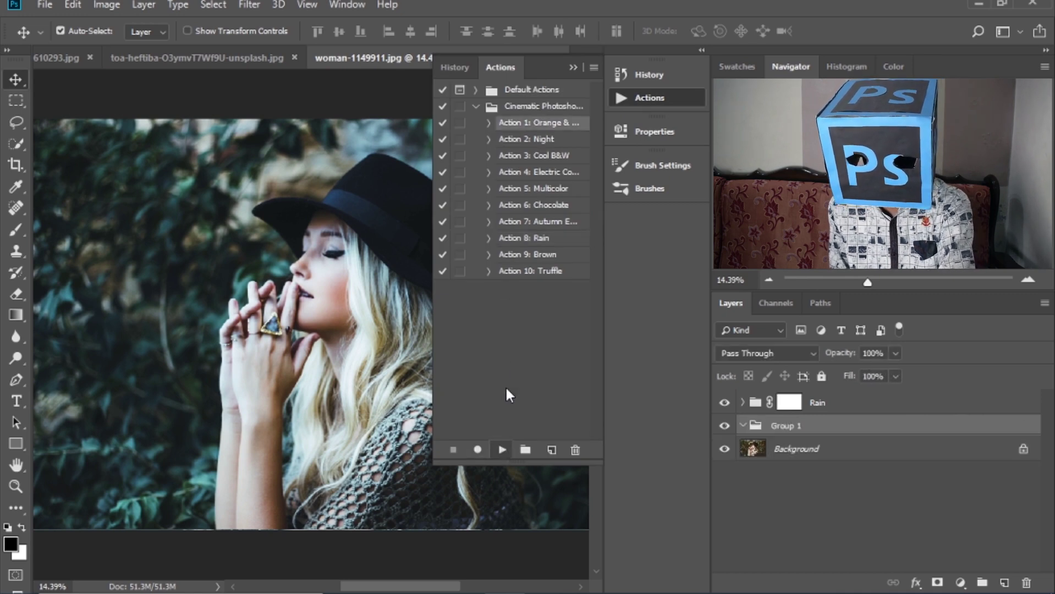
left_click(572, 67)
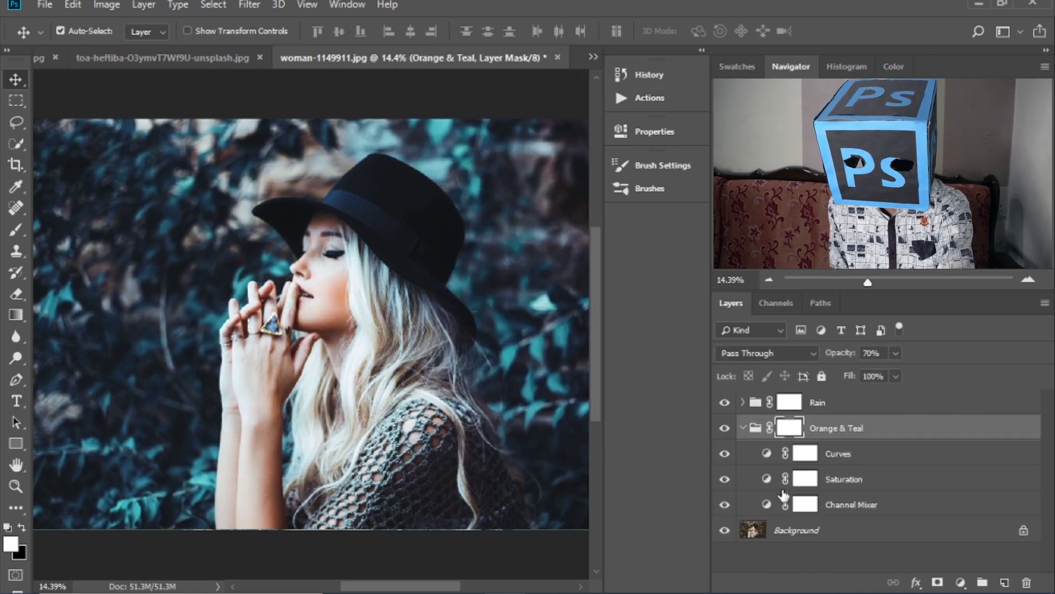
Toggle the Rain and Orange & Teal groups to compare, ending with the Rain group selected
left_click(743, 428)
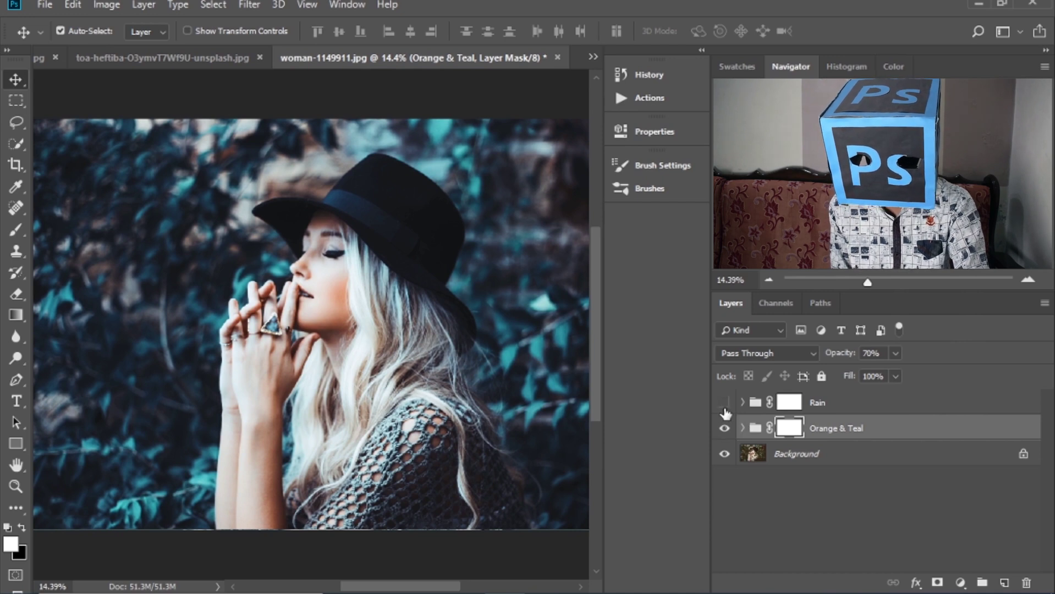
left_click(725, 428)
left_click(725, 428)
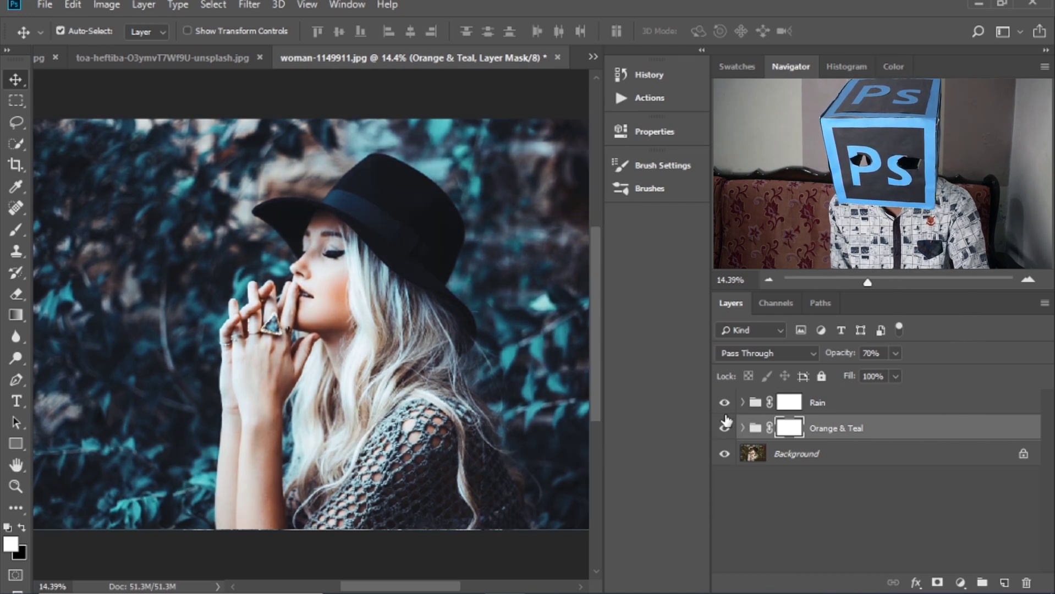
left_click(725, 403)
left_click(726, 427)
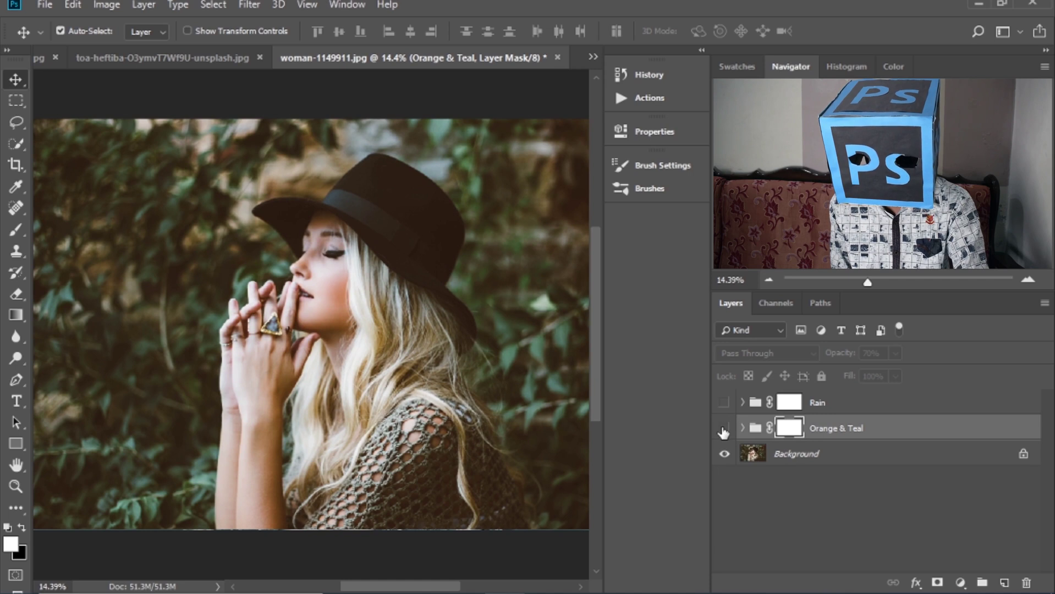
left_click(724, 430)
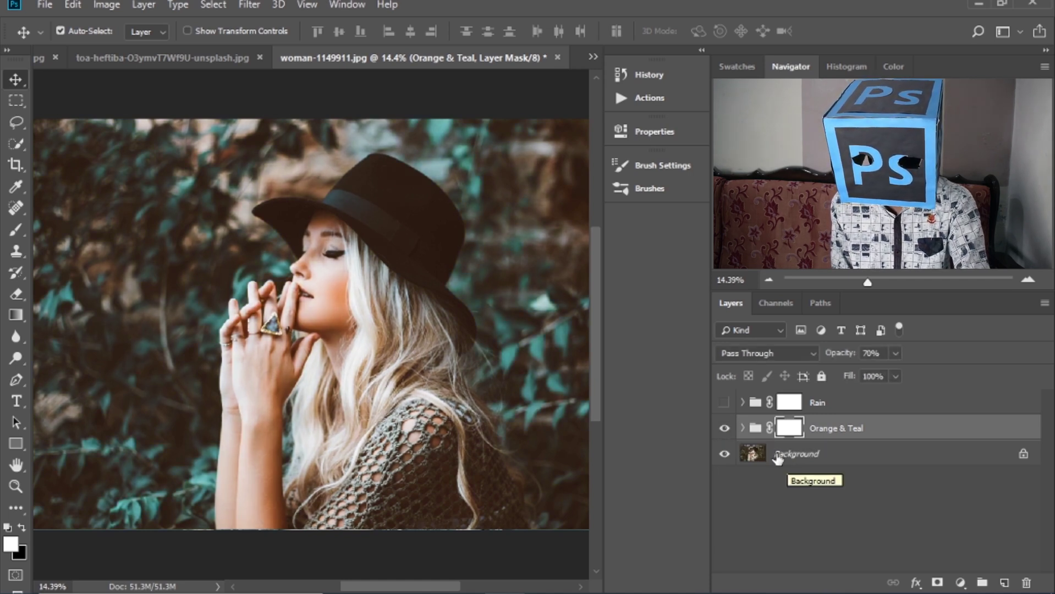
left_click(724, 402)
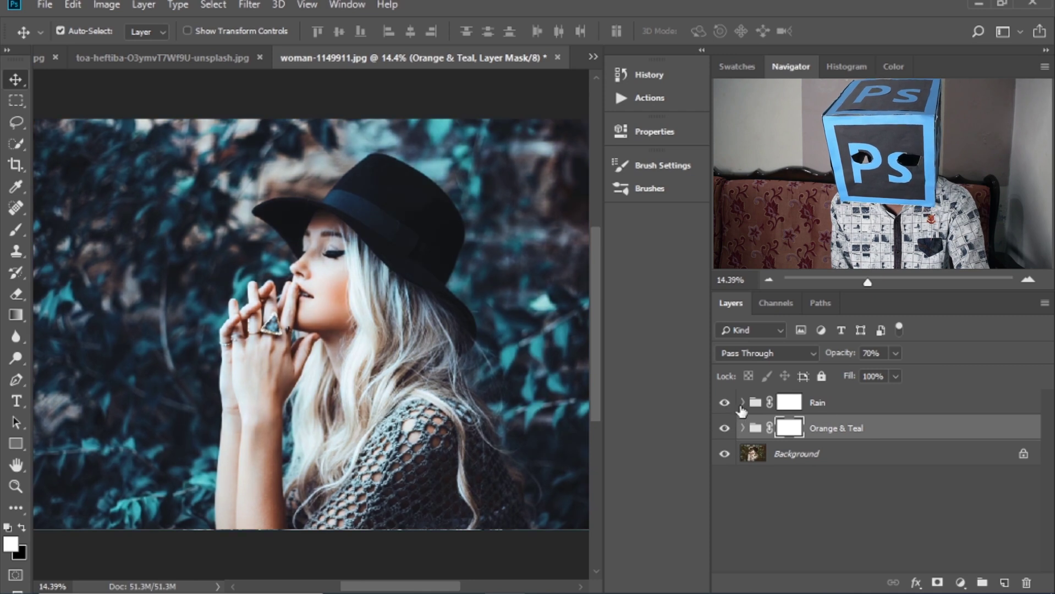
left_click(830, 409)
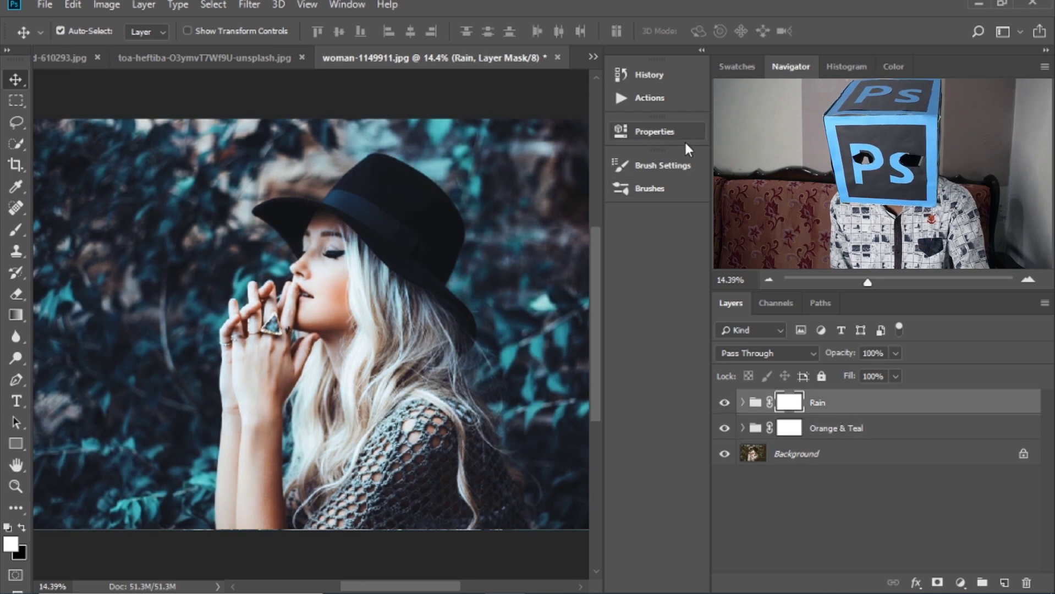
Play the Cinematic 'Action 9: Brown', then collapse the Actions panel and the new Brown group
left_click(666, 99)
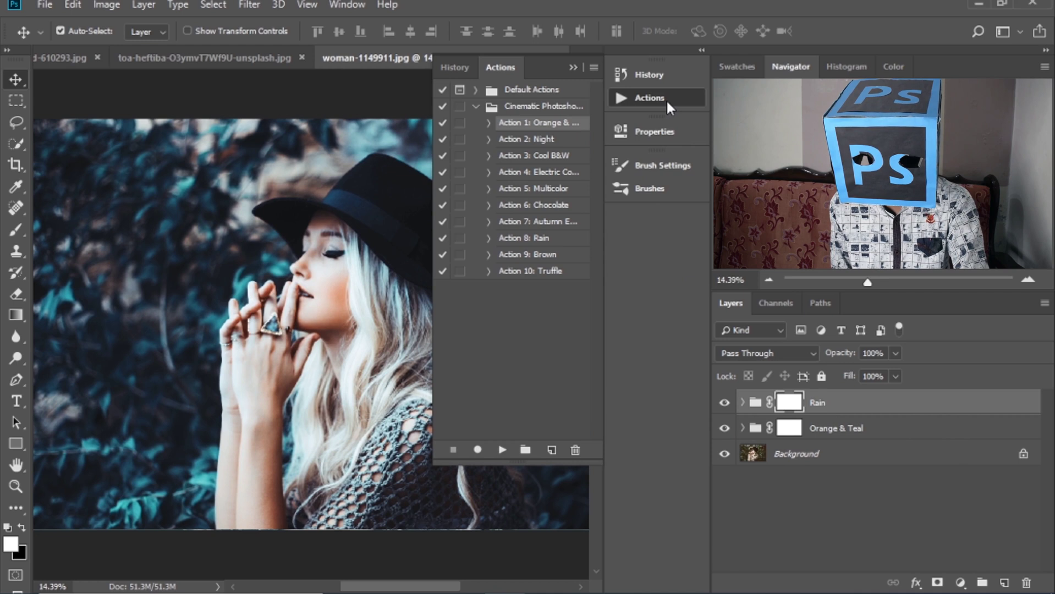
left_click(544, 254)
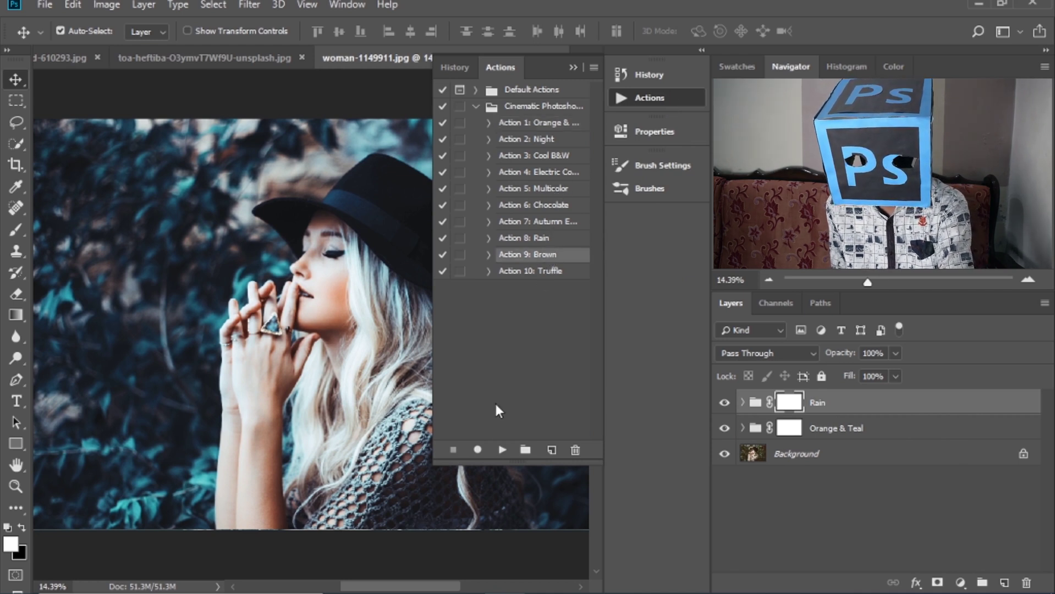
left_click(502, 450)
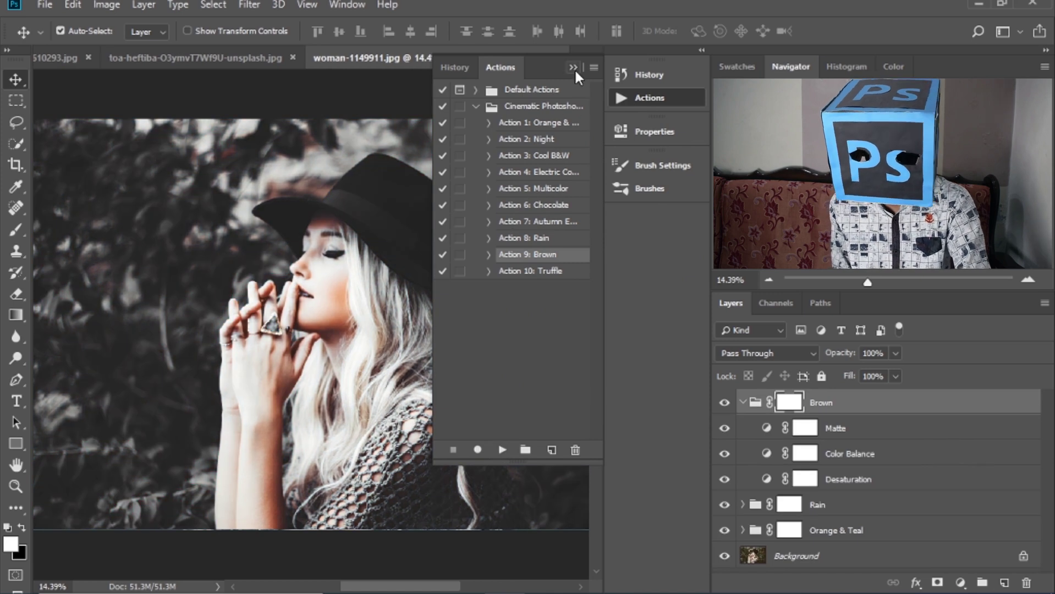
left_click(573, 68)
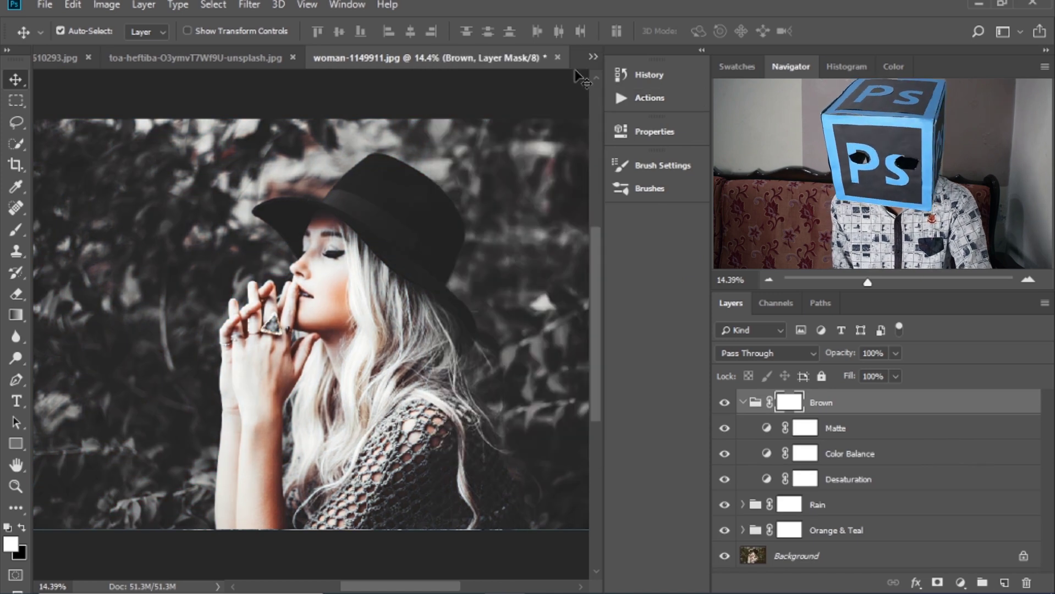
left_click(753, 402)
left_click(744, 402)
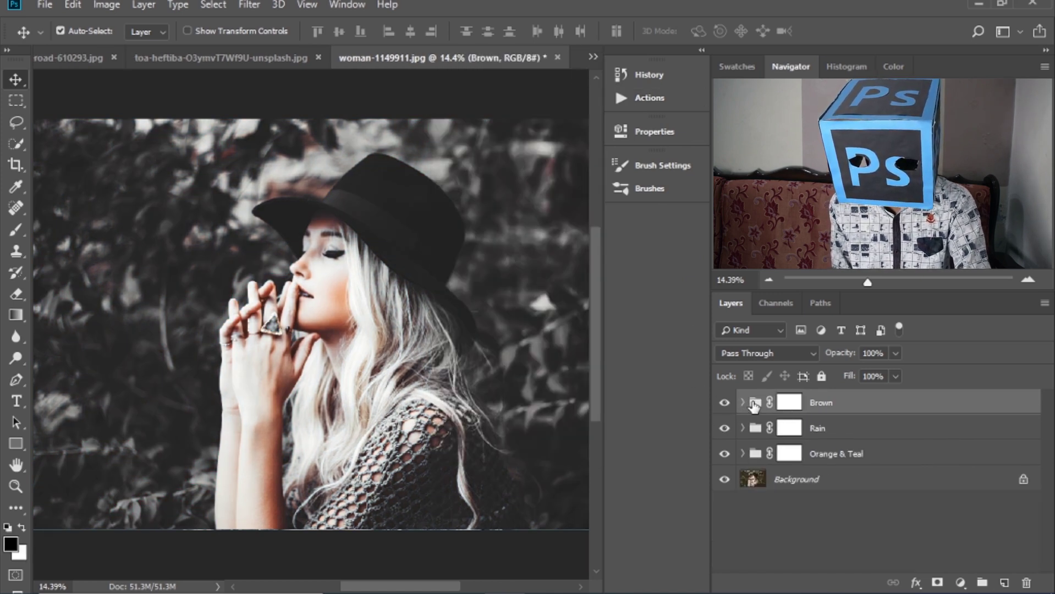